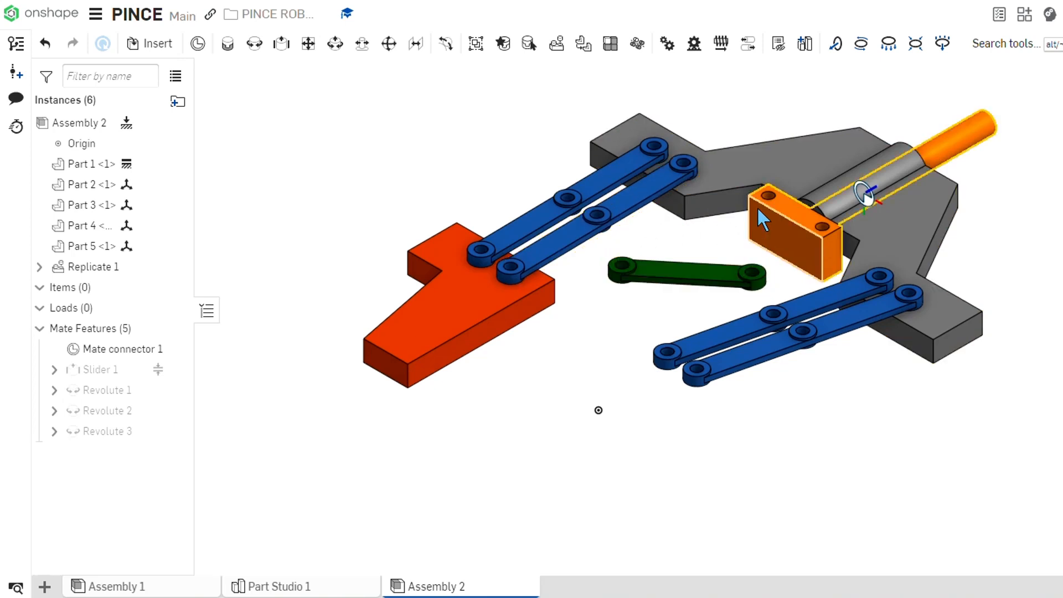
# Step: Add a revolute mate joining the underside of the green link's hole to the nearest hole on the orange block's top face
pyautogui.scroll(4, 724, 235)
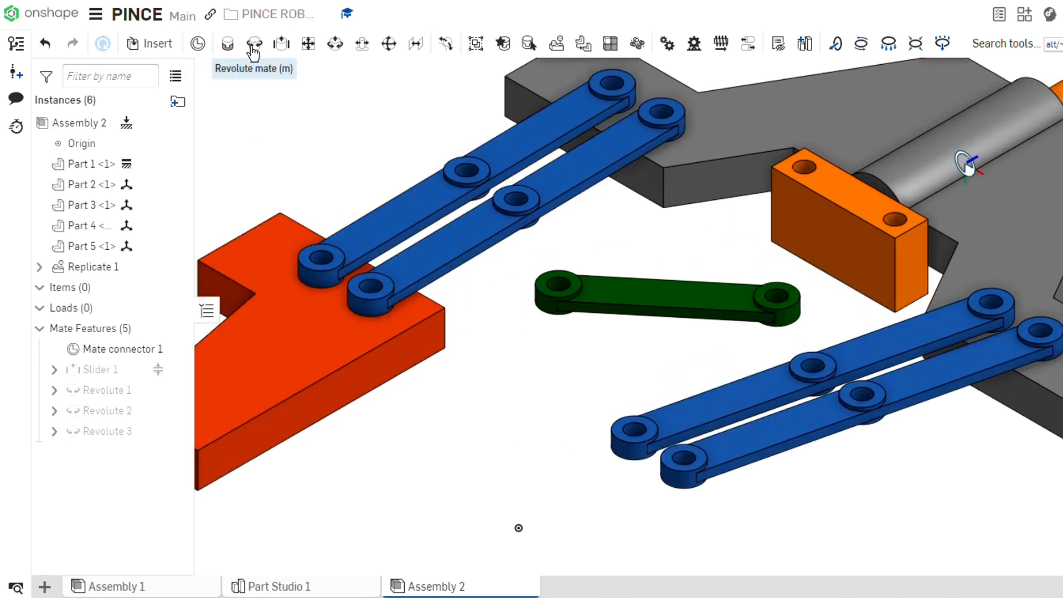
pyautogui.press('m')
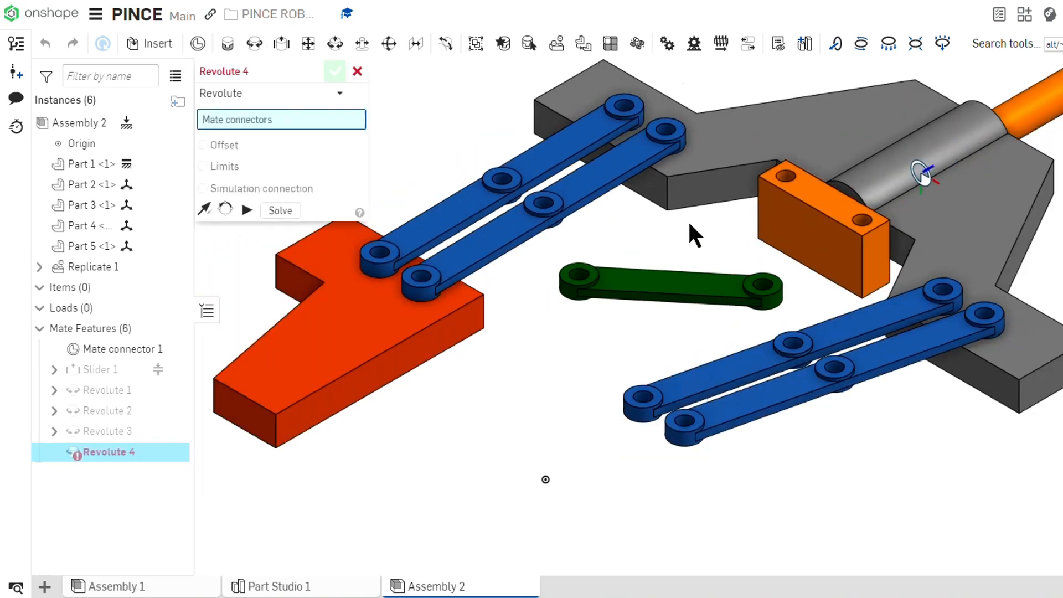
pyautogui.moveTo(688, 220); pyautogui.dragTo(697, 138, button='right')
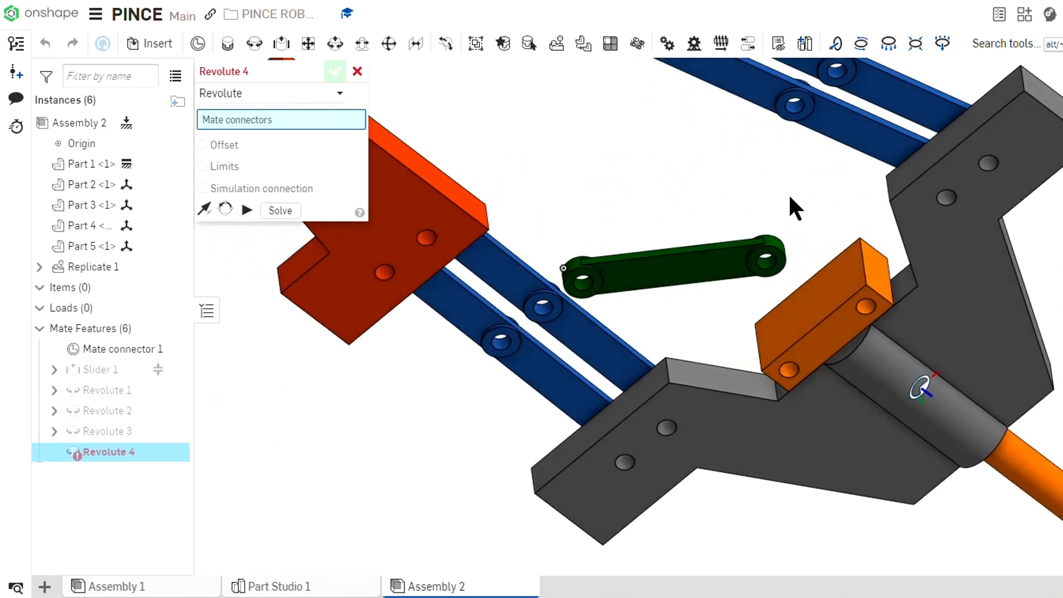
pyautogui.scroll(5, 797, 260)
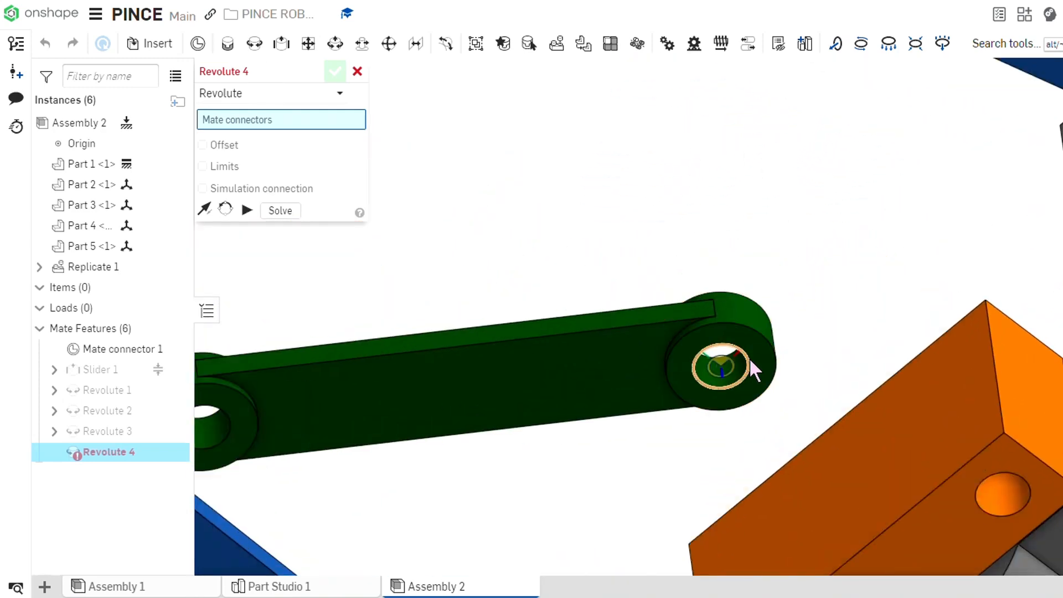
pyautogui.click(742, 377)
pyautogui.scroll(-5, 792, 219)
pyautogui.moveTo(785, 213); pyautogui.dragTo(692, 199, button='right')
pyautogui.scroll(5, 743, 254)
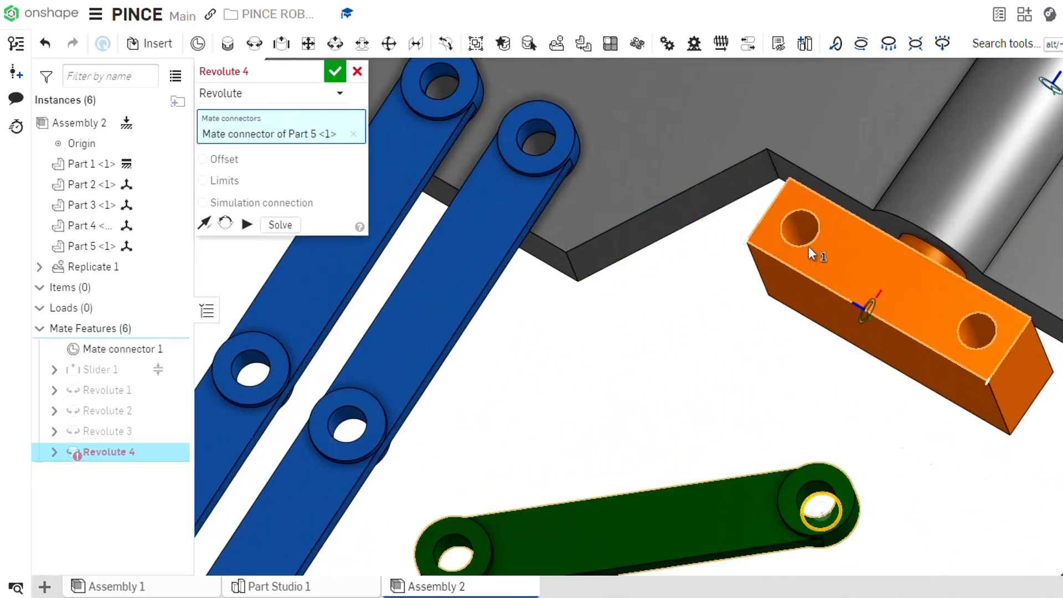
pyautogui.scroll(2, 811, 245)
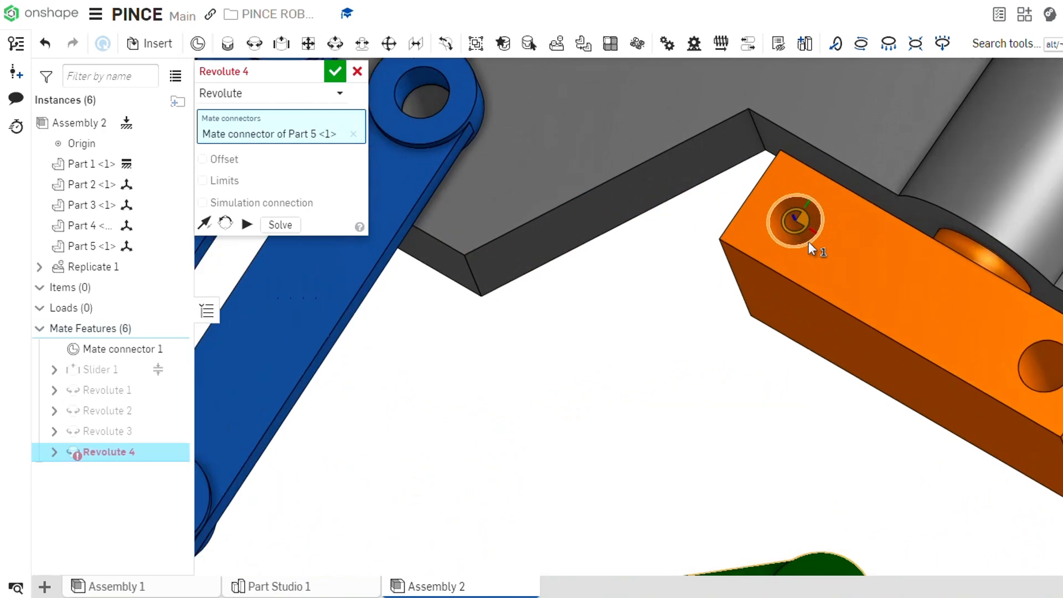
pyautogui.click(808, 241)
pyautogui.scroll(-3, 758, 354)
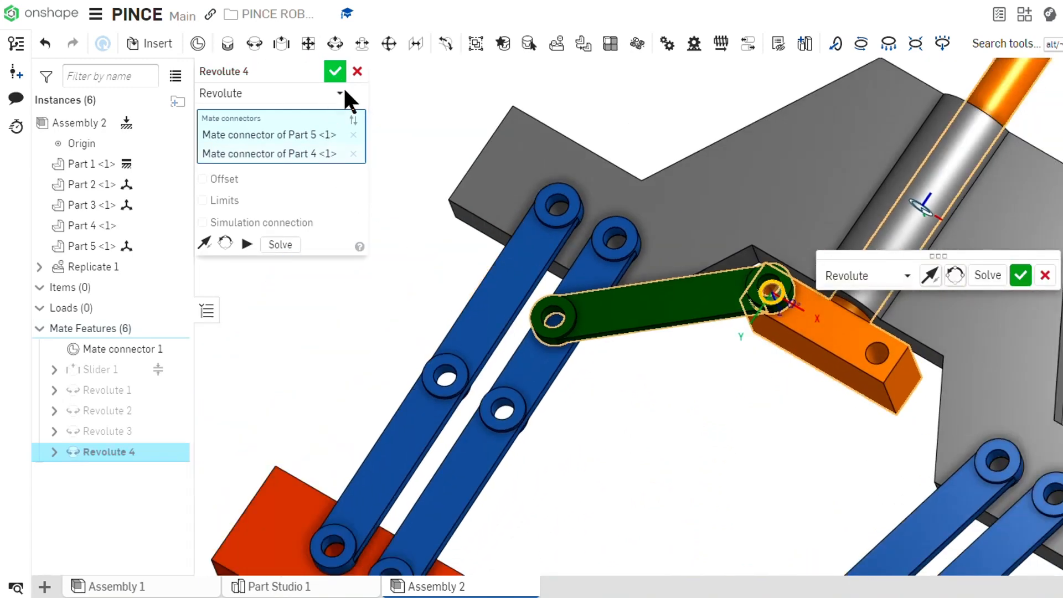
pyautogui.click(334, 71)
# Step: Swing the green link about its pivot on the orange block so its free end clears the blue links
pyautogui.moveTo(719, 408); pyautogui.dragTo(722, 359, button='right')
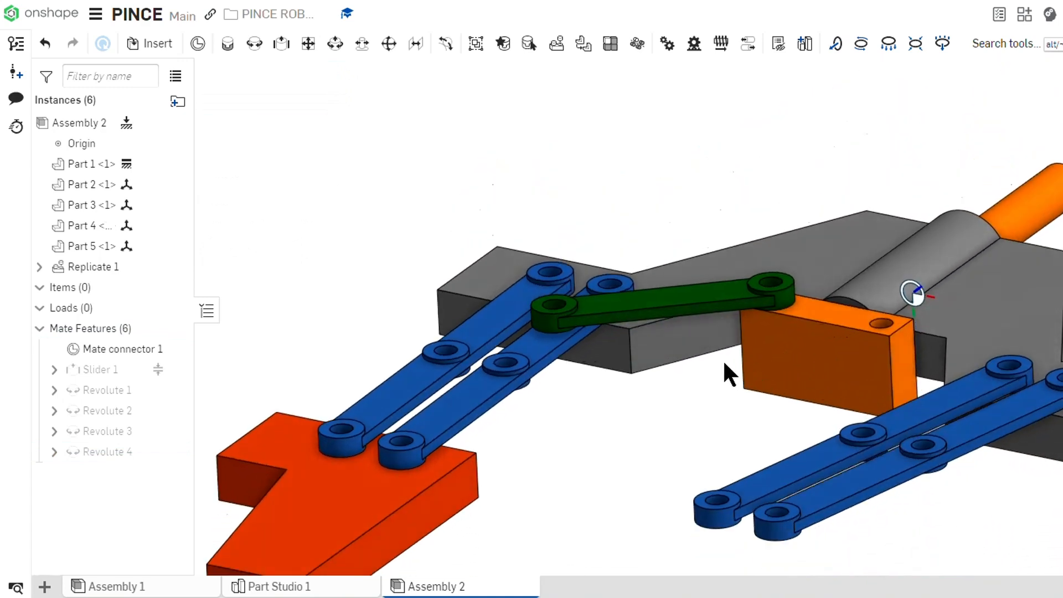
pyautogui.scroll(2, 722, 358)
pyautogui.moveTo(768, 326); pyautogui.dragTo(638, 394, button='right')
pyautogui.moveTo(577, 307); pyautogui.dragTo(609, 387)
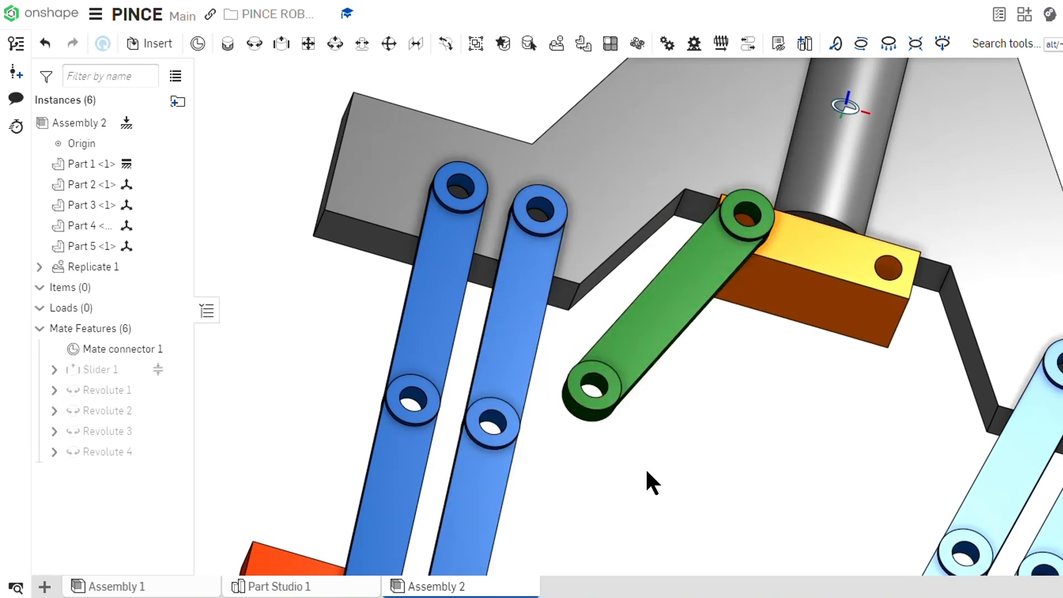
pyautogui.moveTo(646, 471); pyautogui.dragTo(671, 440, button='right')
pyautogui.scroll(-3, 643, 430)
pyautogui.scroll(-3, 632, 414)
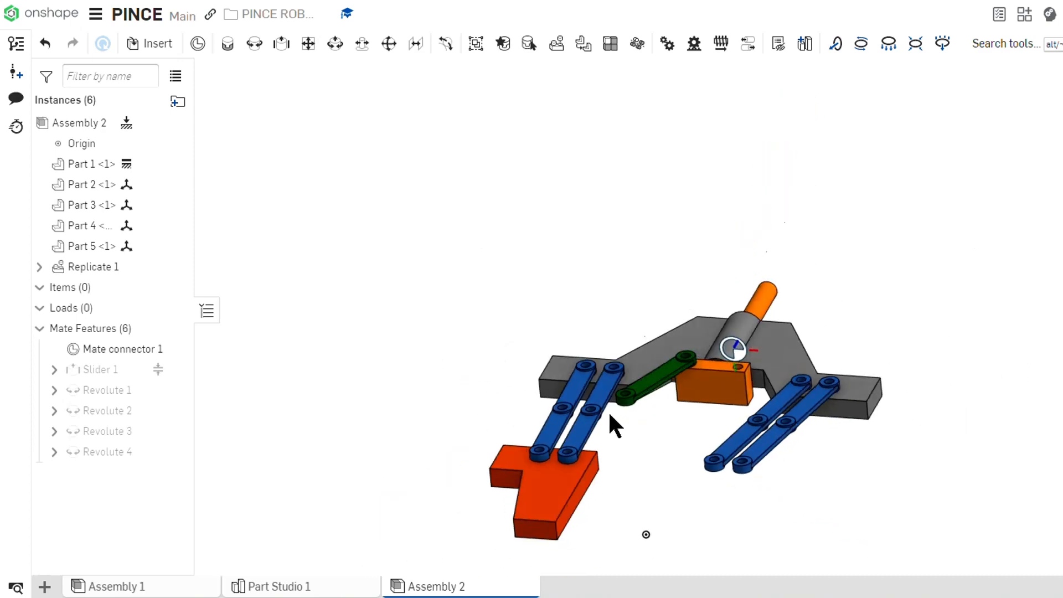
# Step: Replicate the green link with its revolute mate, matching edges on the orange block's top face to fill the second hole
pyautogui.moveTo(607, 410); pyautogui.dragTo(714, 382, button='right')
pyautogui.scroll(3, 636, 444)
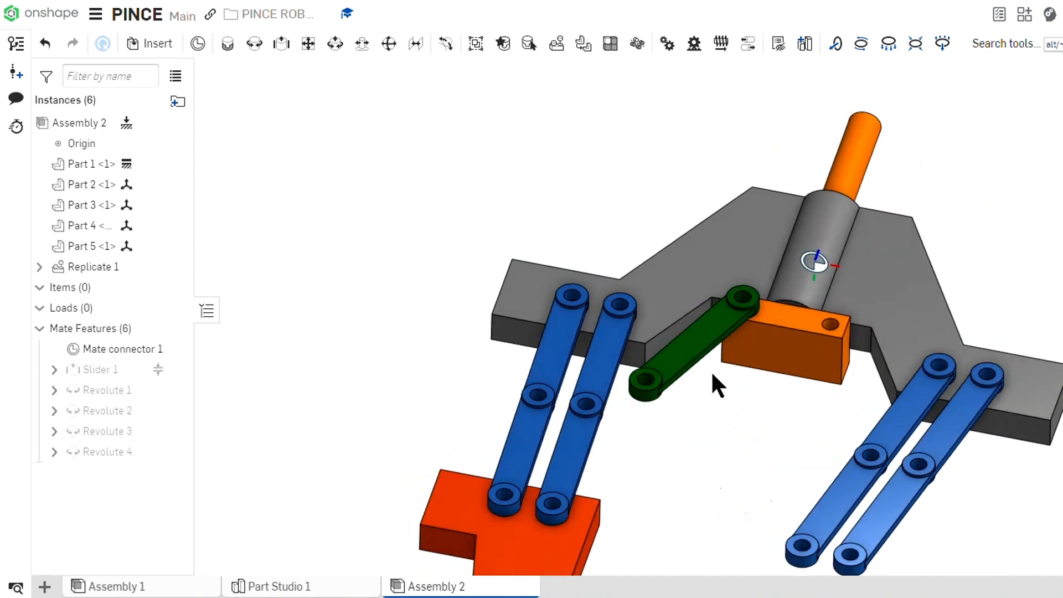
pyautogui.click(919, 371)
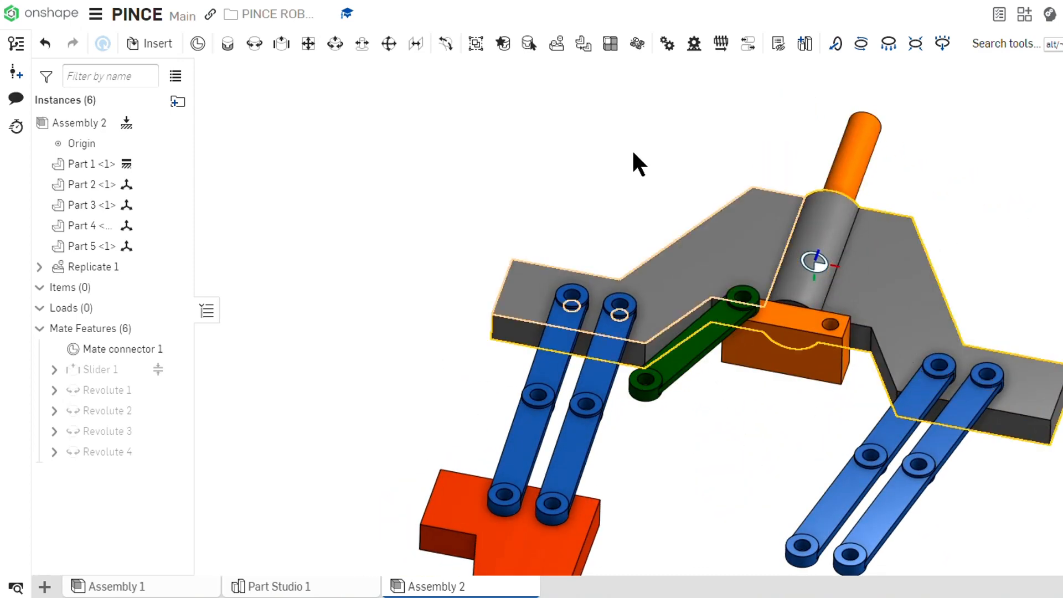
pyautogui.click(558, 62)
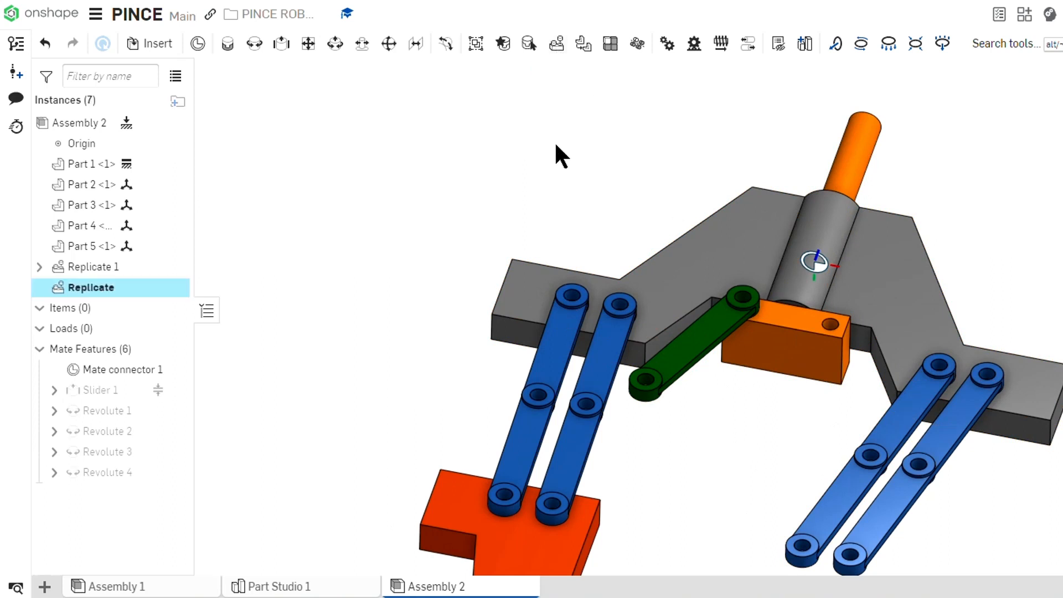
pyautogui.click(699, 353)
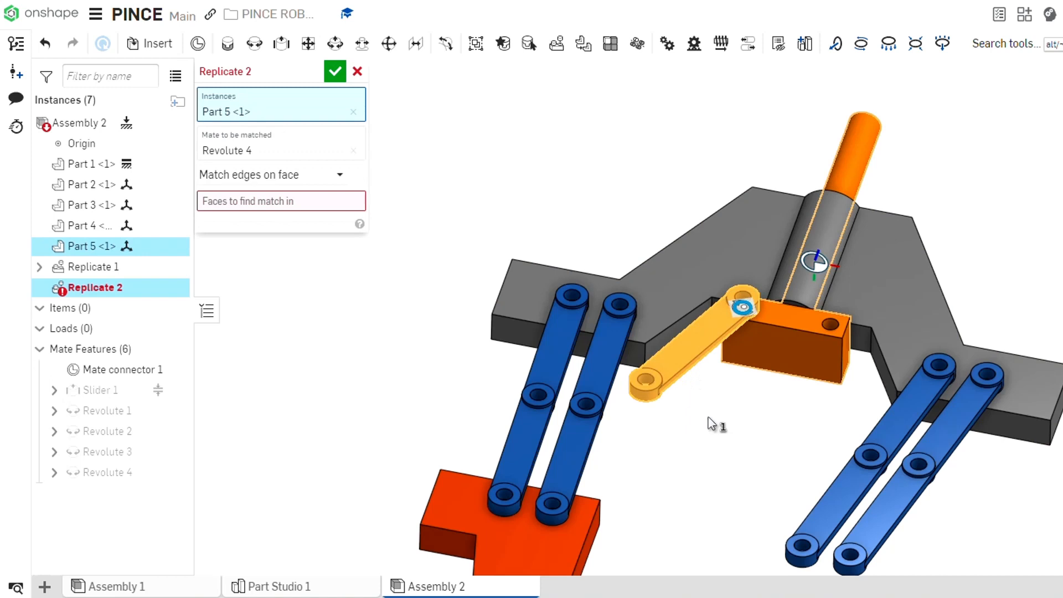
pyautogui.click(261, 201)
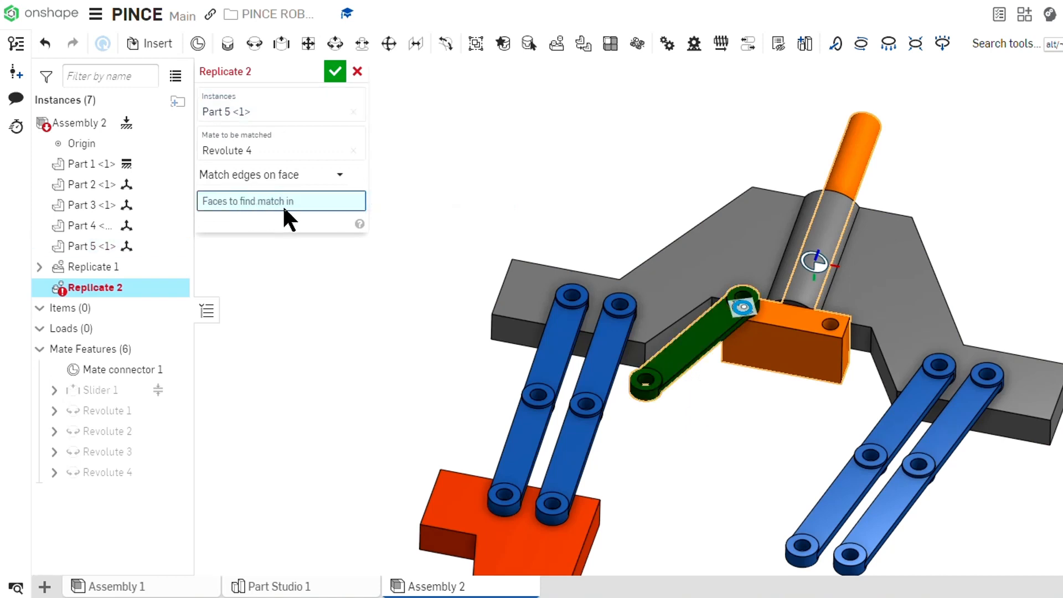
pyautogui.scroll(3, 803, 344)
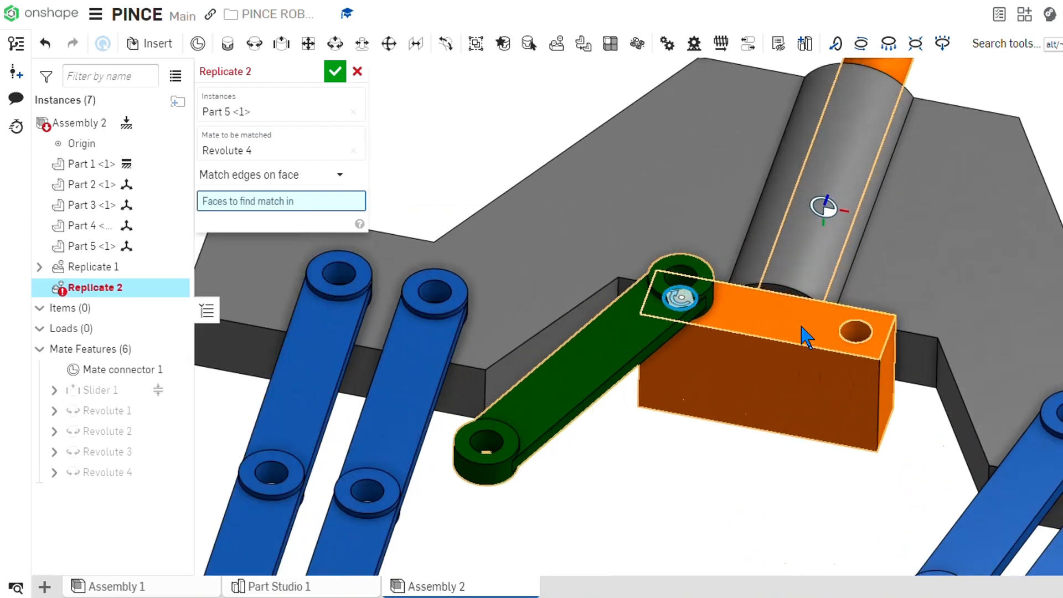
pyautogui.click(787, 369)
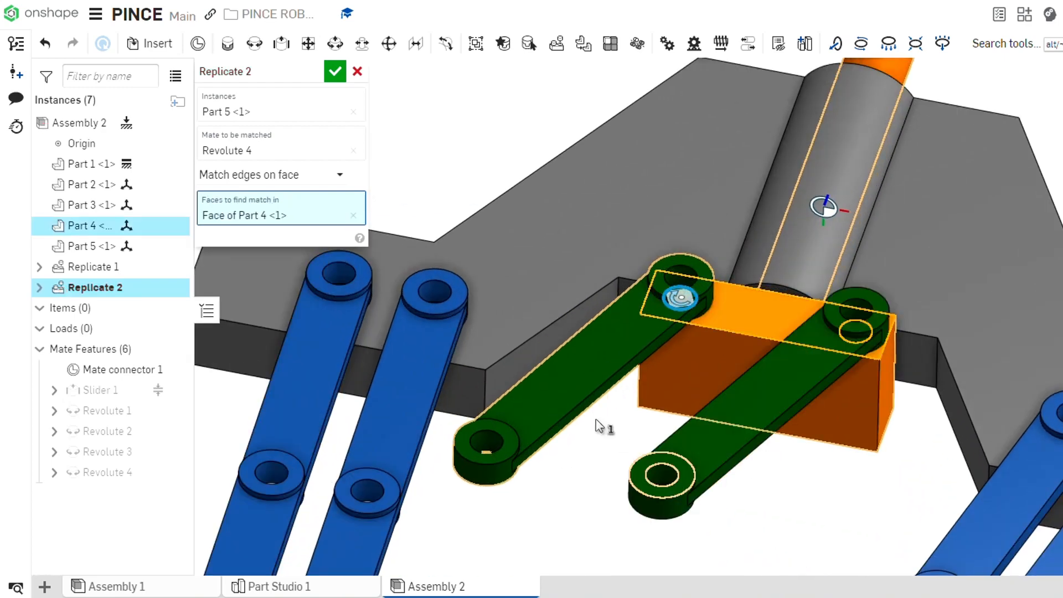
pyautogui.scroll(-1, 565, 393)
pyautogui.click(334, 71)
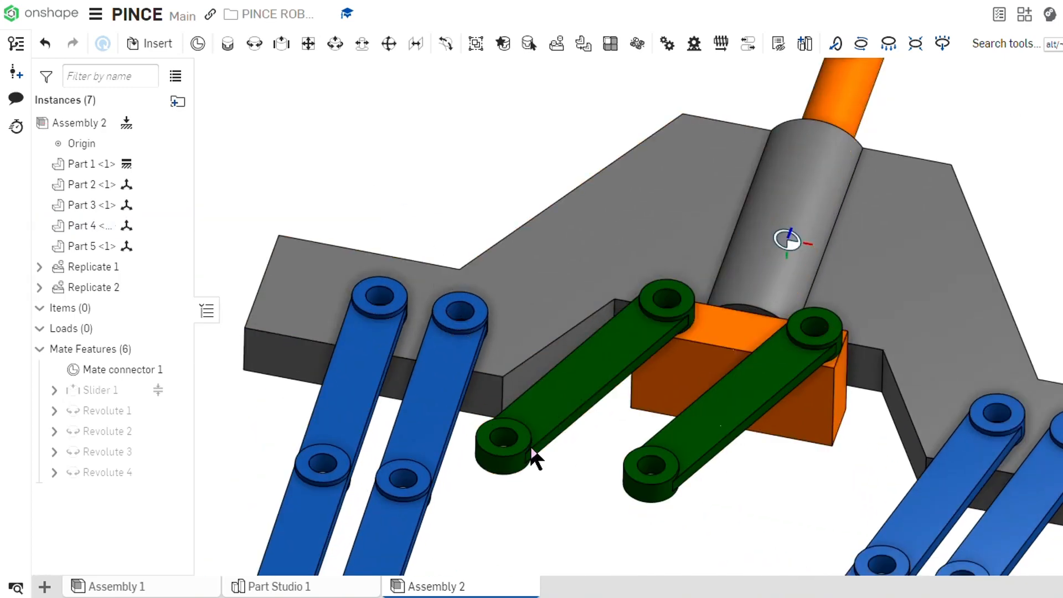
# Step: Add a revolute mate joining the underside of the original green link's free hole to the middle hole of the adjacent inner blue link
pyautogui.scroll(2, 540, 467)
pyautogui.moveTo(543, 482); pyautogui.dragTo(611, 351, button='right')
pyautogui.scroll(2, 443, 381)
pyautogui.scroll(-4, 614, 372)
pyautogui.scroll(2, 633, 323)
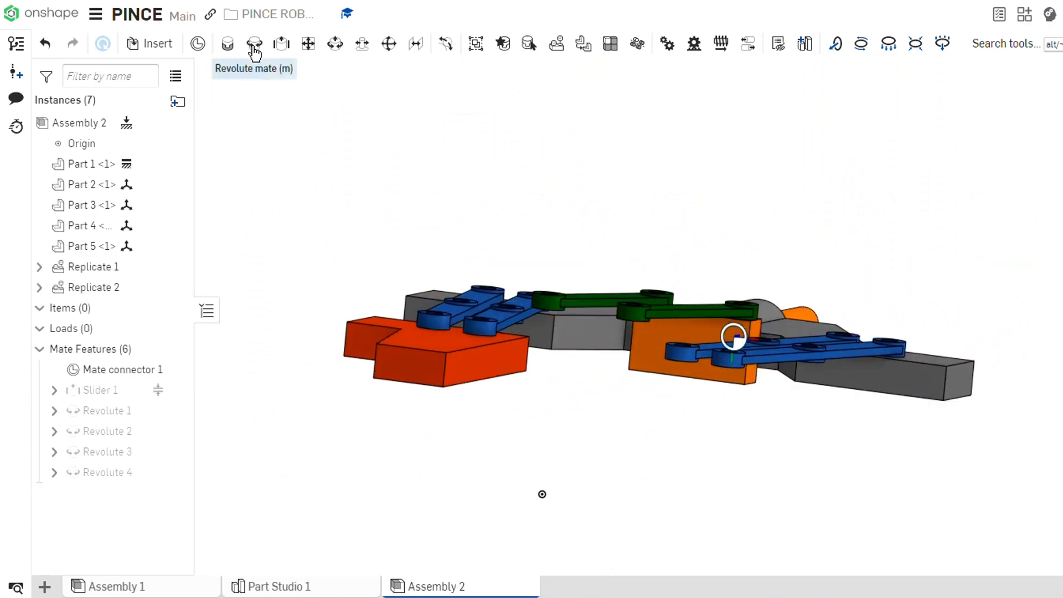
pyautogui.scroll(2, 524, 255)
pyautogui.press('m')
pyautogui.scroll(8, 534, 229)
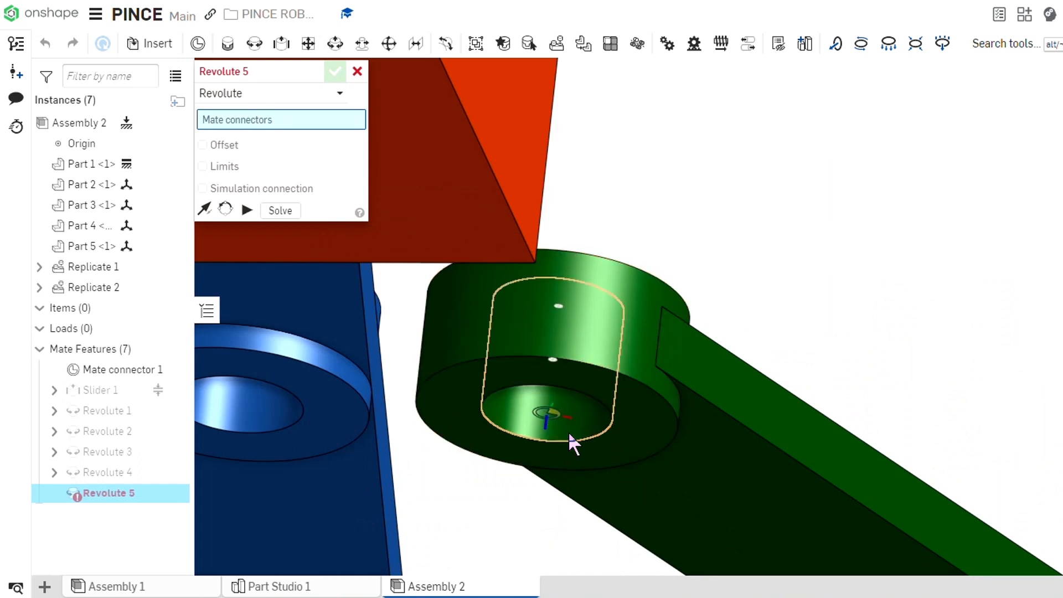
pyautogui.click(601, 431)
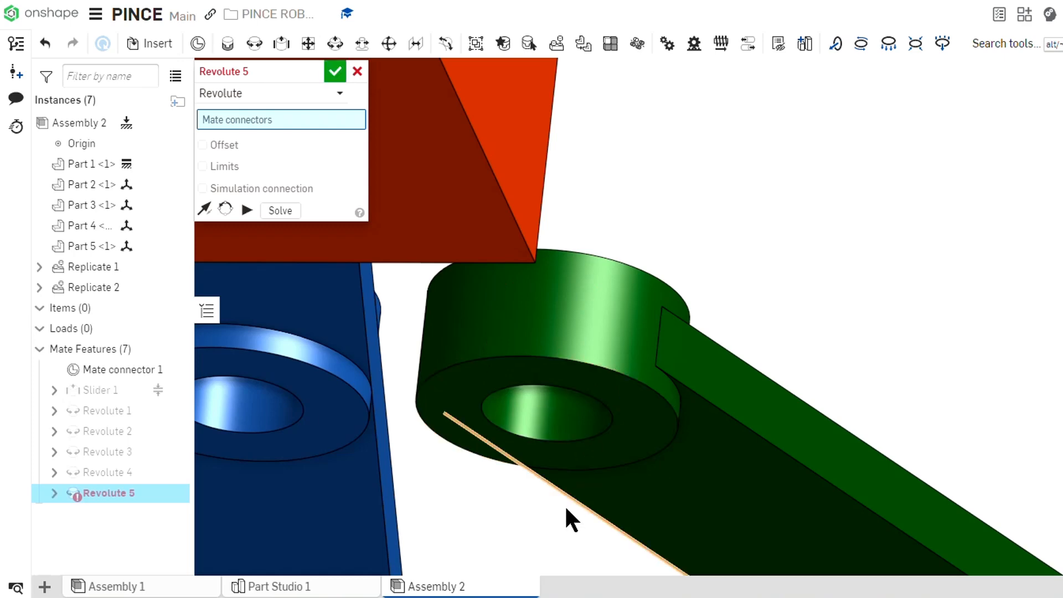
pyautogui.scroll(-5, 564, 504)
pyautogui.scroll(-2, 560, 515)
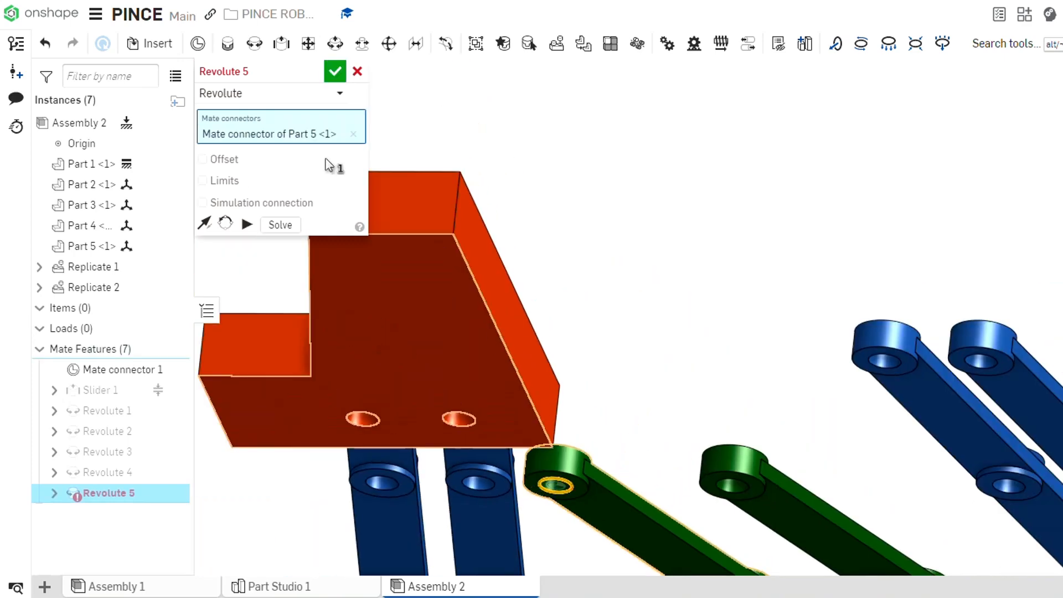
pyautogui.scroll(-2, 775, 326)
pyautogui.moveTo(775, 323); pyautogui.dragTo(714, 386, button='right')
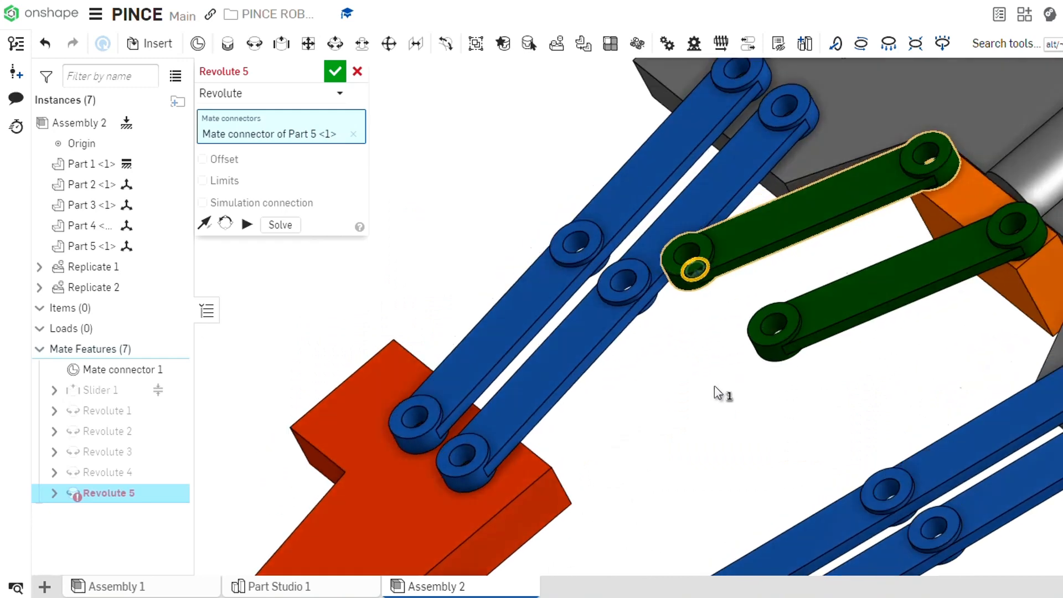
pyautogui.scroll(4, 622, 275)
pyautogui.scroll(2, 657, 360)
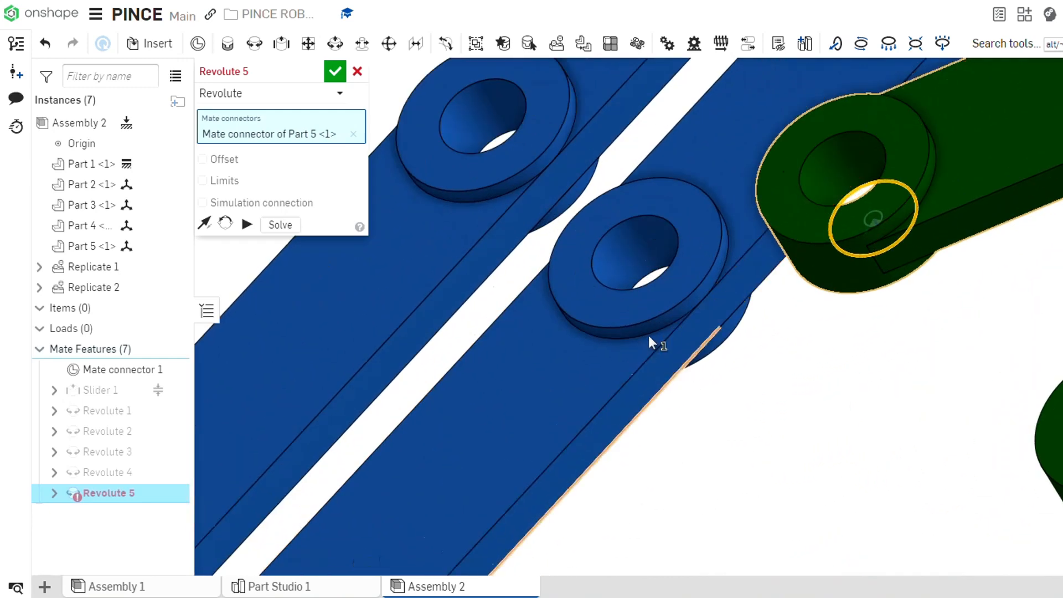
pyautogui.click(622, 291)
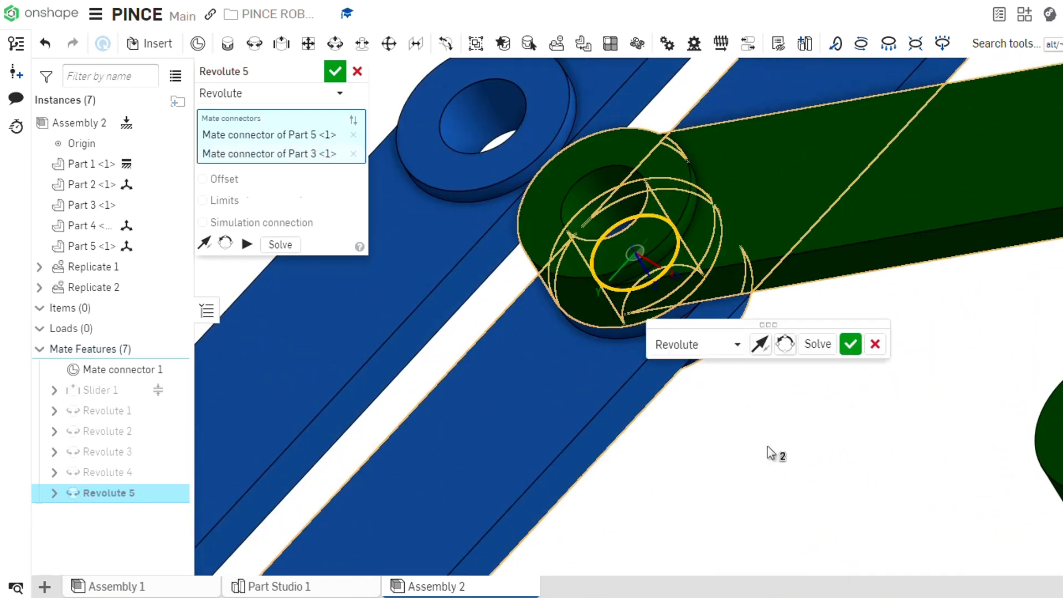
pyautogui.scroll(-3, 806, 496)
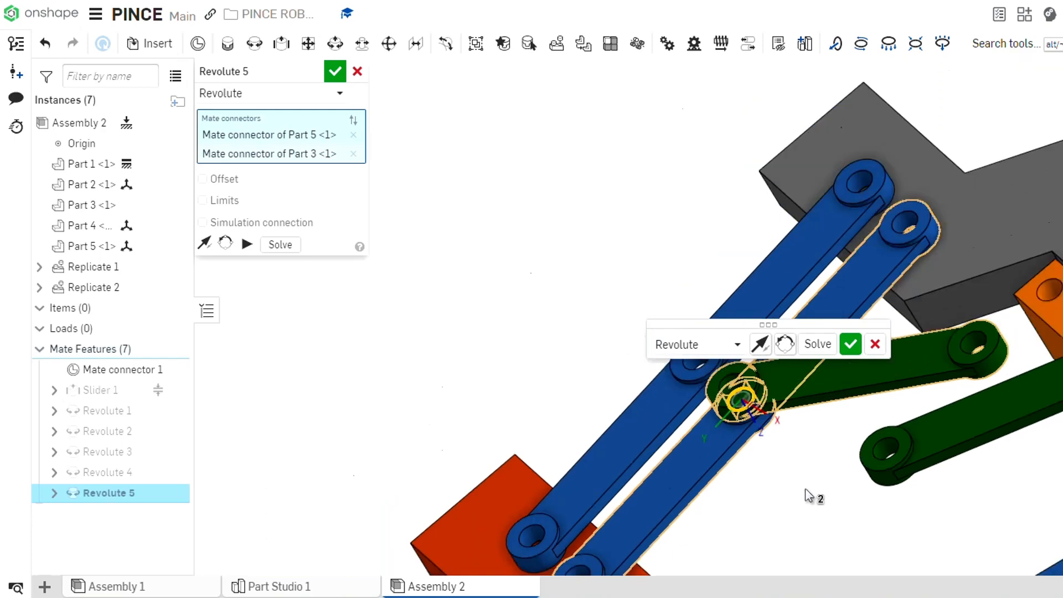
pyautogui.click(279, 244)
pyautogui.moveTo(420, 340); pyautogui.dragTo(297, 98, button='right')
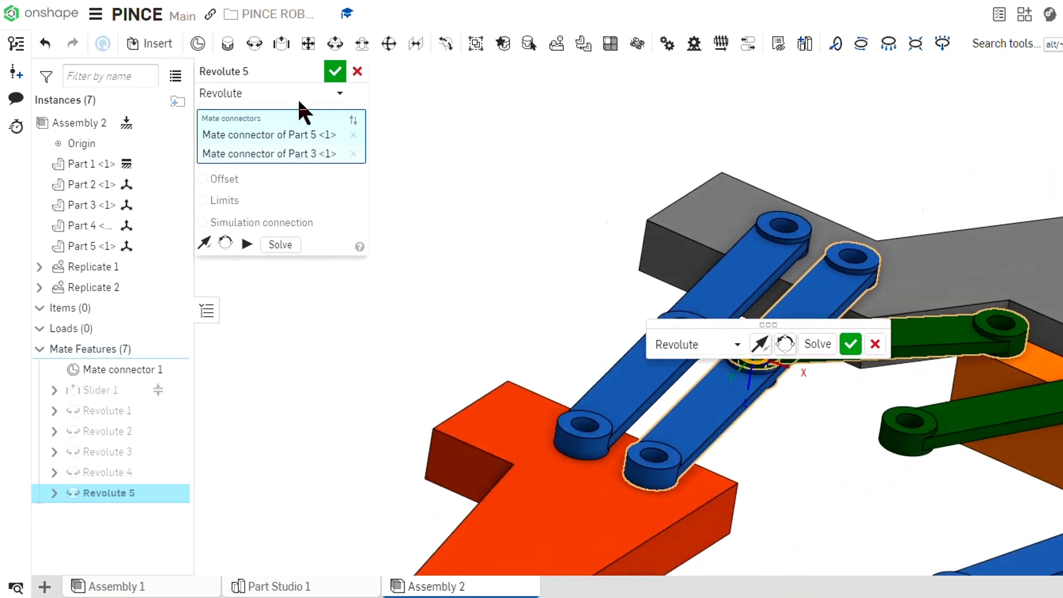
pyautogui.click(334, 71)
# Step: Swing the replicated green link about its pivot toward the second pair of blue links
pyautogui.moveTo(473, 256); pyautogui.dragTo(716, 431, button='right')
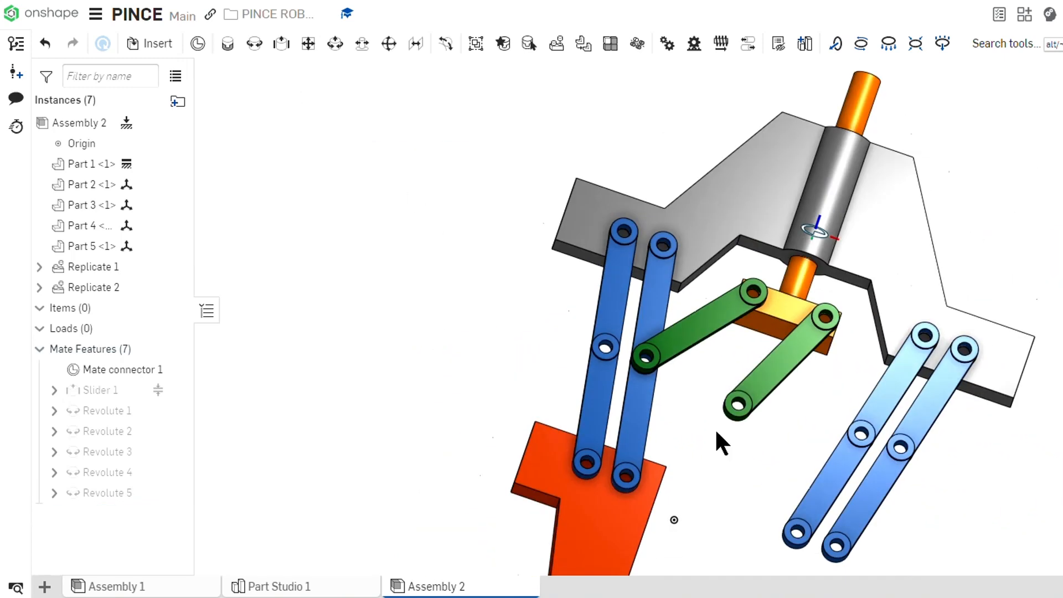
pyautogui.scroll(-2, 730, 432)
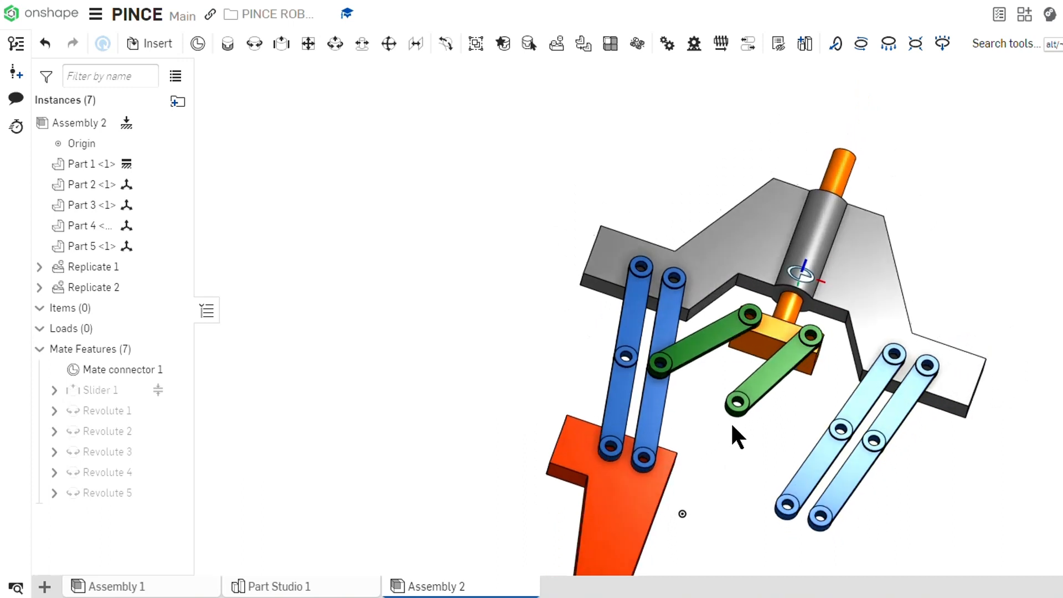
pyautogui.scroll(3, 731, 422)
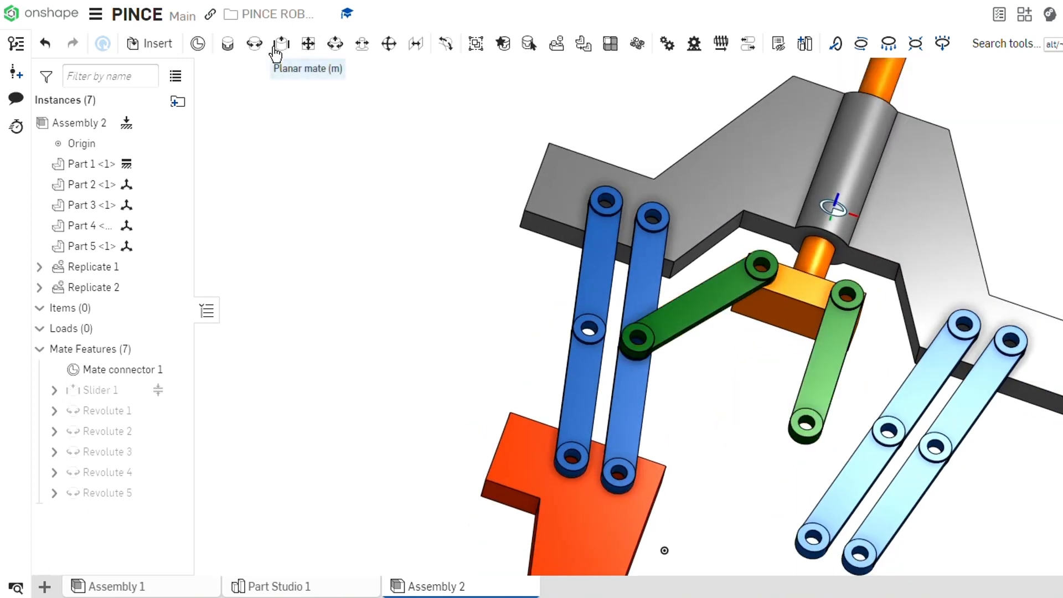
# Step: Add a revolute mate joining the underside of the replicated green link's free hole to the middle hole of the second pair's inner blue link
pyautogui.click(261, 46)
pyautogui.moveTo(746, 445); pyautogui.dragTo(758, 340, button='right')
pyautogui.scroll(5, 836, 259)
pyautogui.click(873, 220)
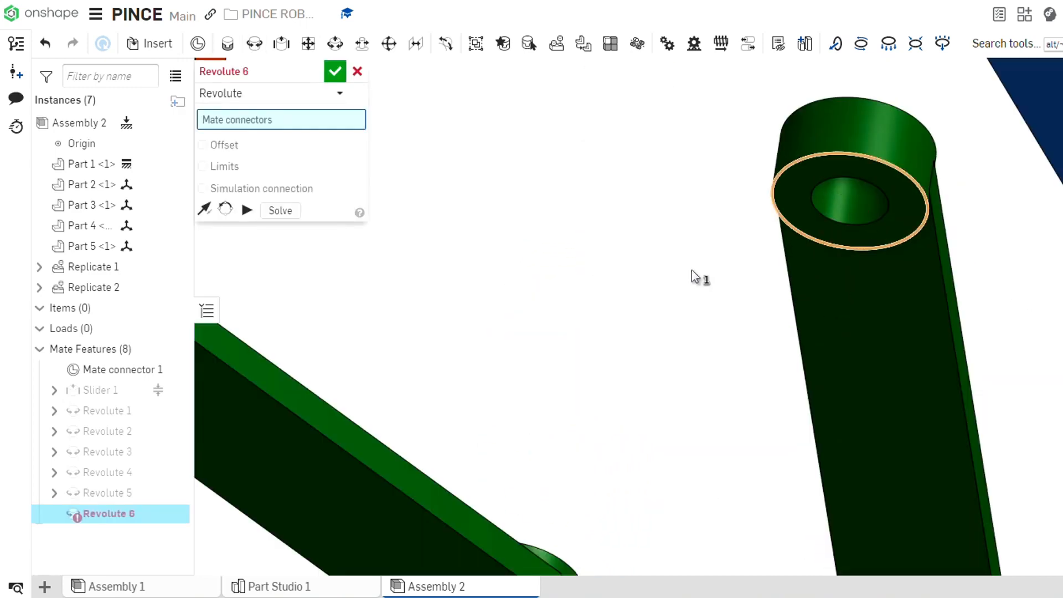
pyautogui.scroll(-5, 686, 277)
pyautogui.moveTo(688, 282); pyautogui.dragTo(699, 423, button='right')
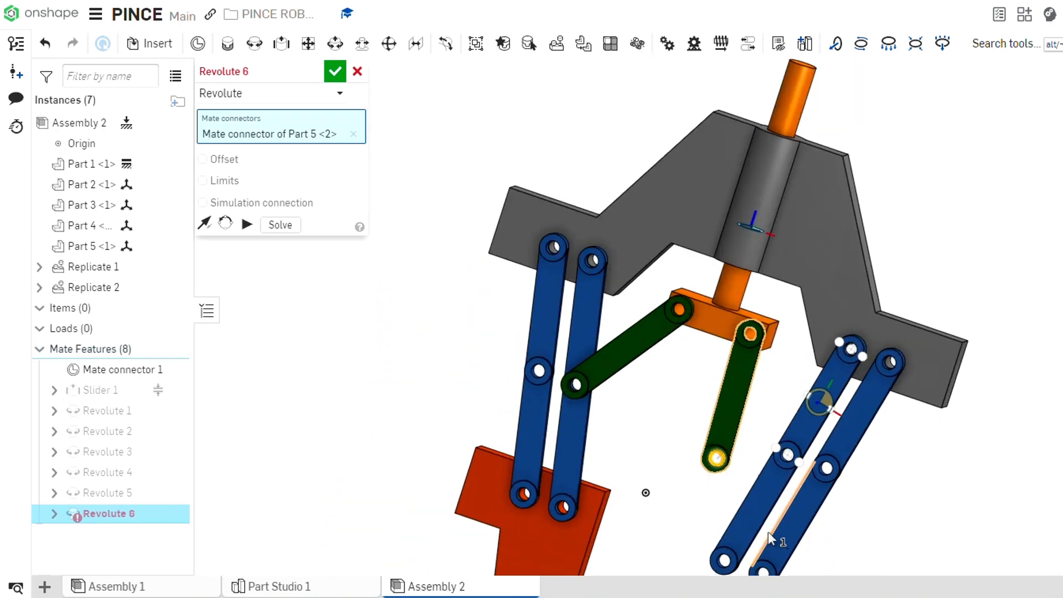
pyautogui.scroll(10, 791, 432)
pyautogui.moveTo(819, 368); pyautogui.dragTo(825, 317, button='right')
pyautogui.moveTo(797, 388); pyautogui.dragTo(793, 429, button='right')
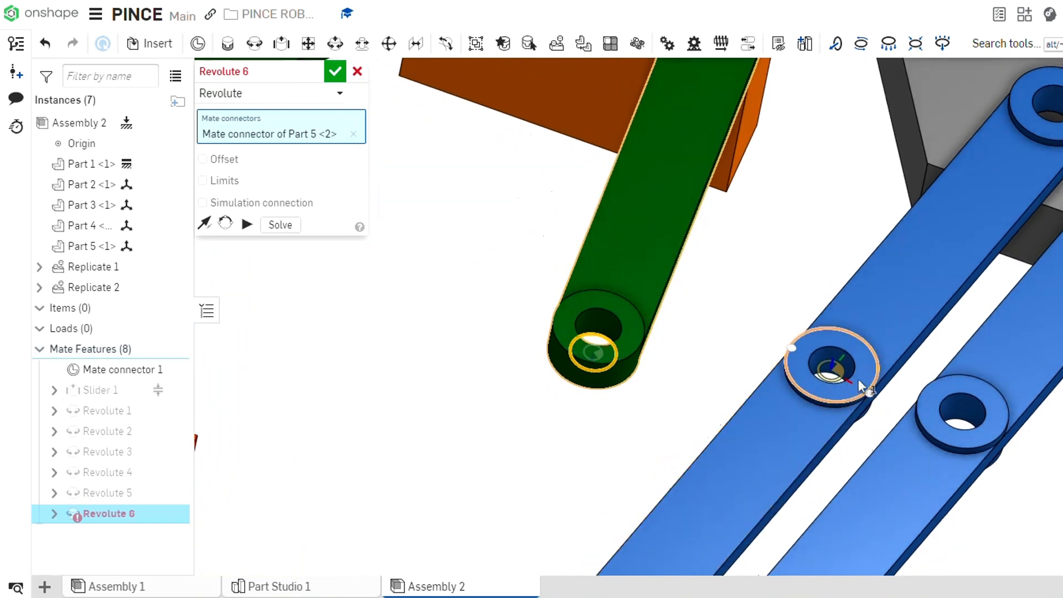
pyautogui.click(848, 375)
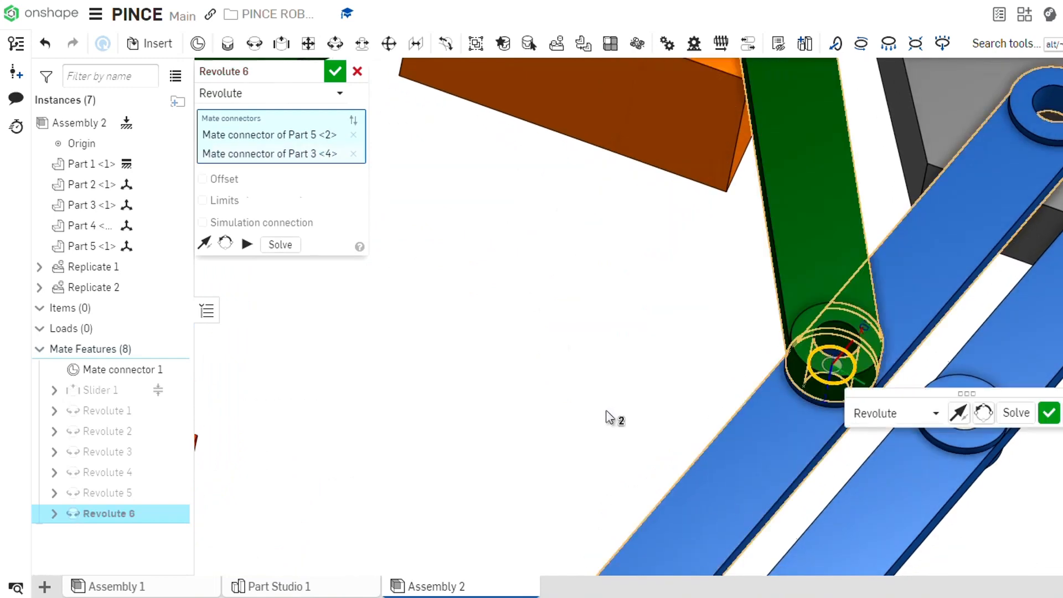
pyautogui.scroll(-5, 609, 419)
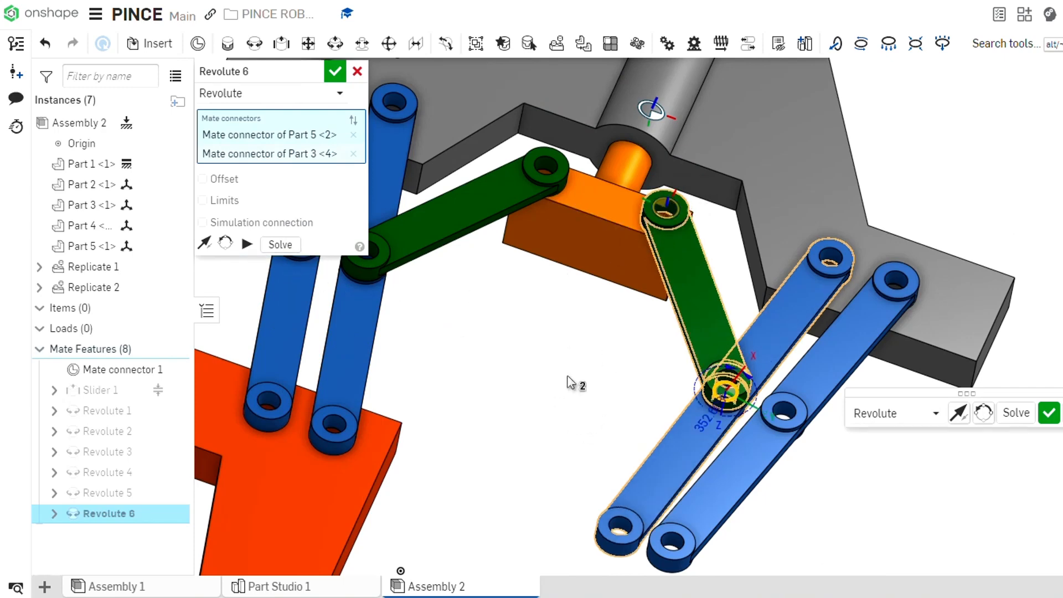
pyautogui.press('Return')
# Step: Slide the orange block to exercise the linkage and swing the second pair's outer blue link away from the inner one
pyautogui.scroll(-10, 593, 374)
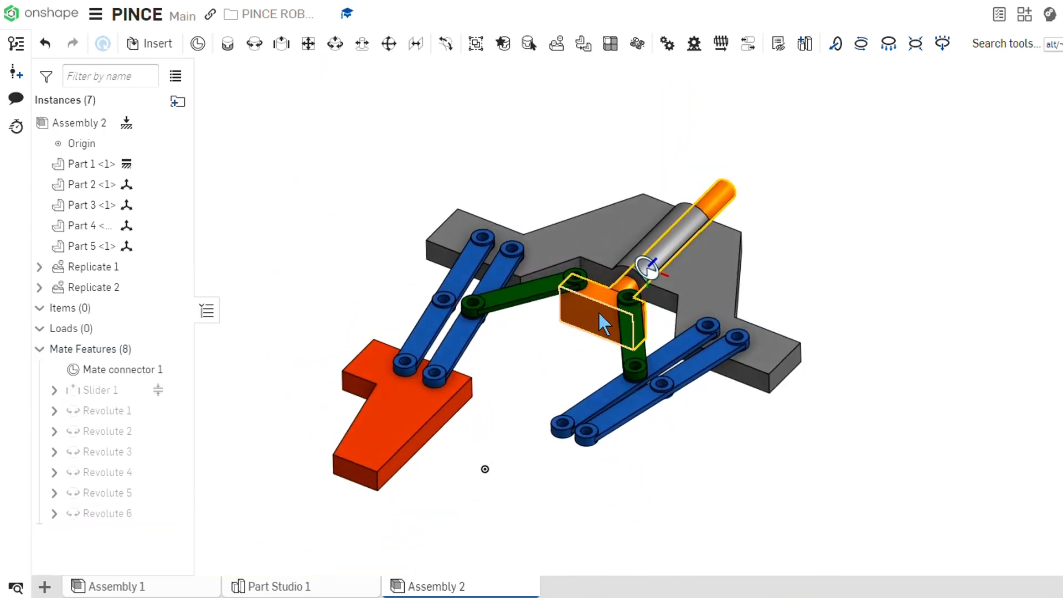
pyautogui.moveTo(527, 380); pyautogui.dragTo(511, 406)
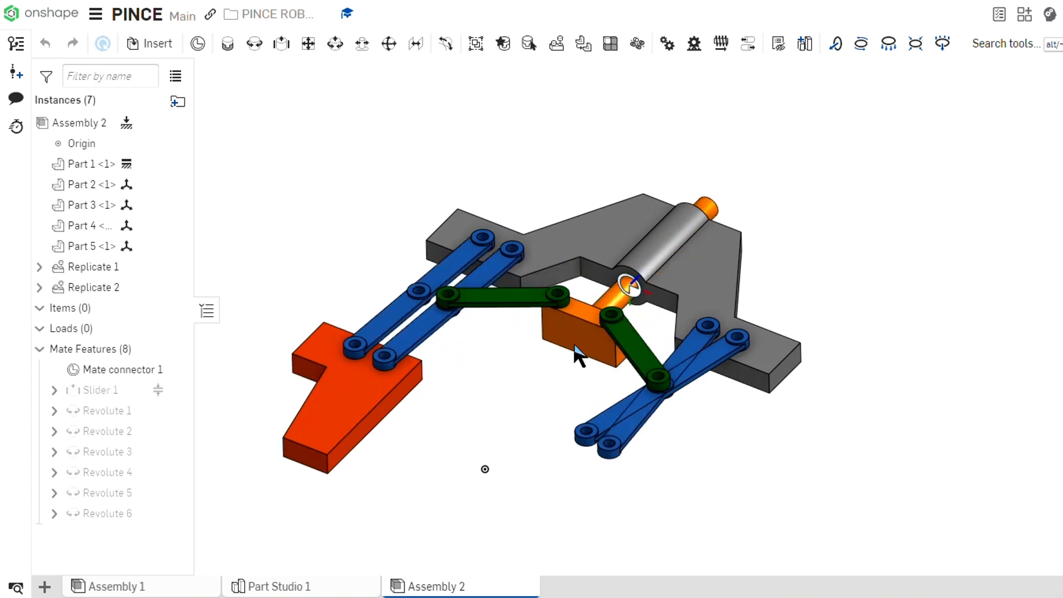
pyautogui.moveTo(617, 307); pyautogui.dragTo(596, 307)
pyautogui.moveTo(608, 414); pyautogui.dragTo(642, 460)
pyautogui.scroll(-3, 599, 473)
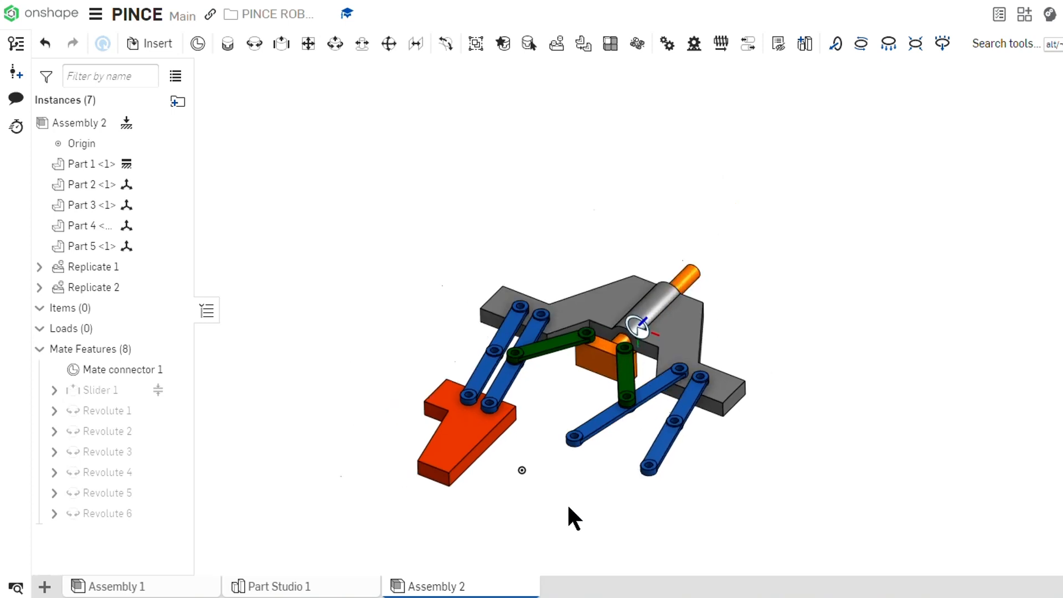
pyautogui.scroll(-2, 587, 482)
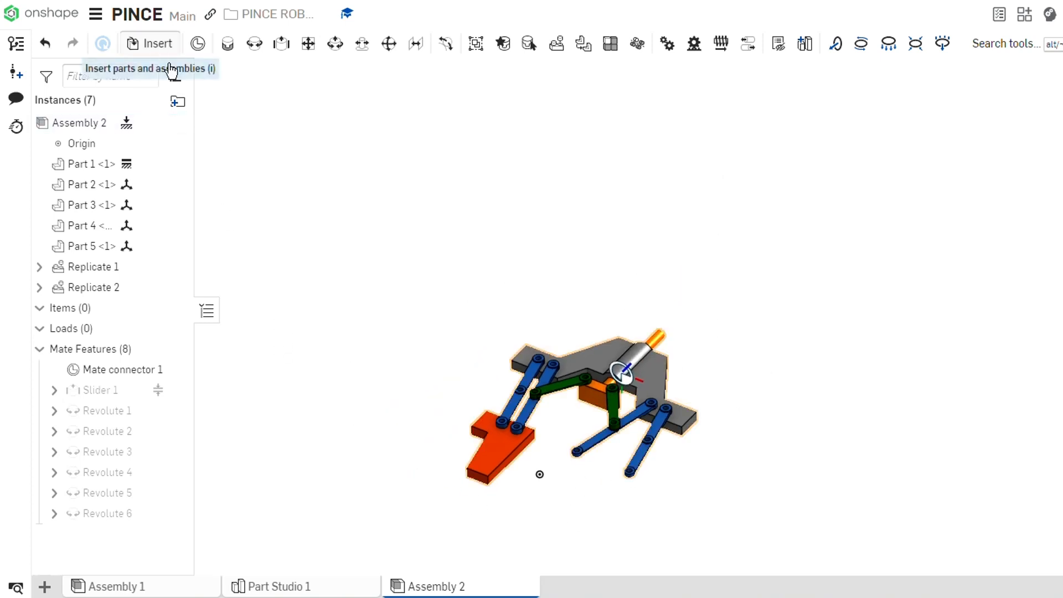
# Step: Insert another instance of Part 2 from Part Studio 1 beside the second pair of blue links
pyautogui.press('i')
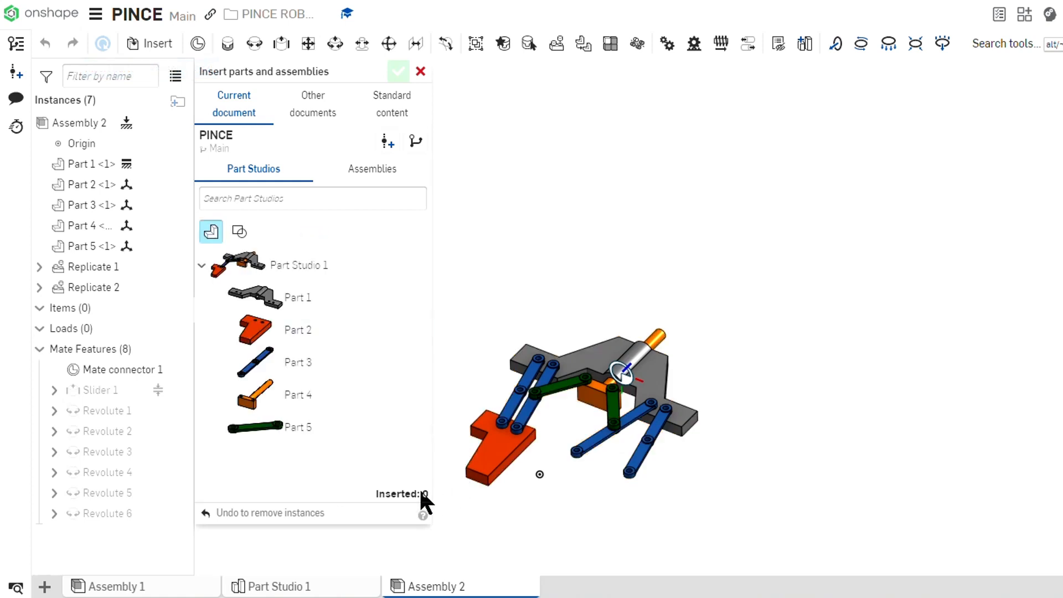
pyautogui.click(293, 335)
pyautogui.scroll(3, 726, 469)
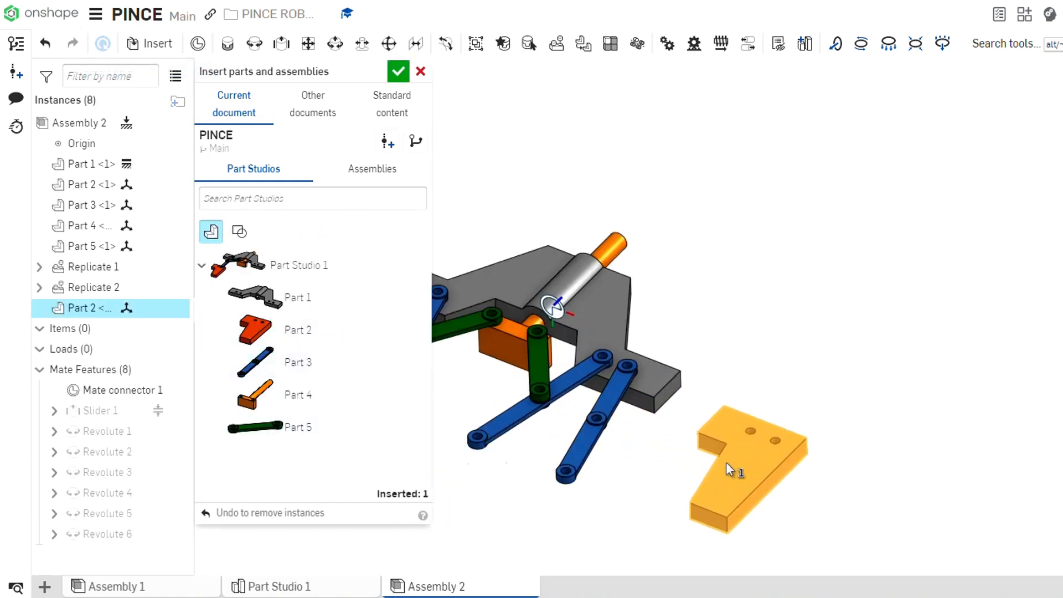
pyautogui.click(640, 496)
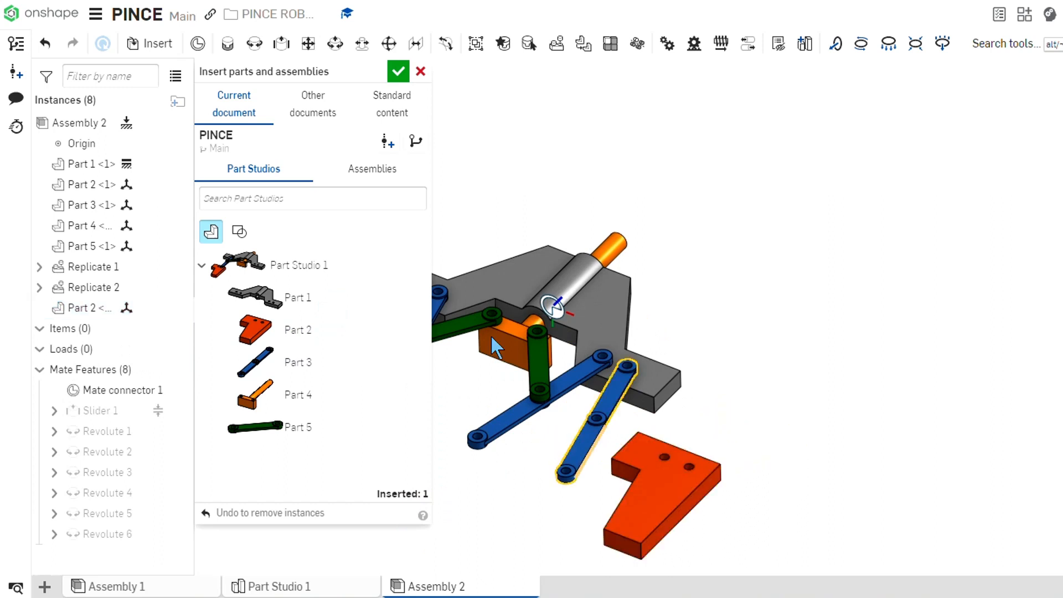
pyautogui.click(387, 72)
# Step: Flip the newly inserted red jaw over by rotating it 180 degrees about a horizontal axis
pyautogui.scroll(-3, 726, 310)
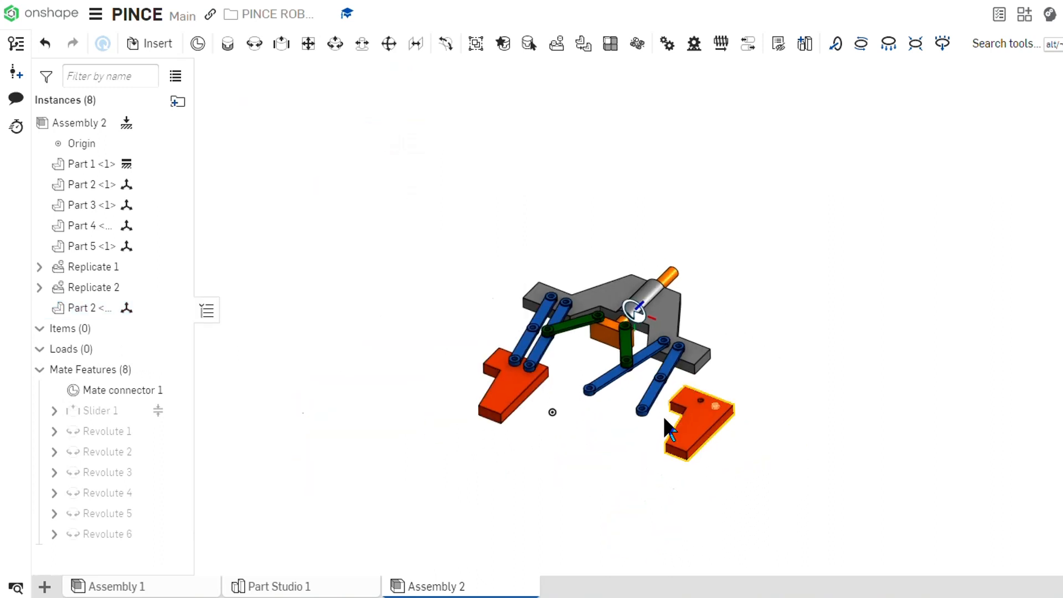
pyautogui.moveTo(651, 434); pyautogui.dragTo(681, 434, button='right')
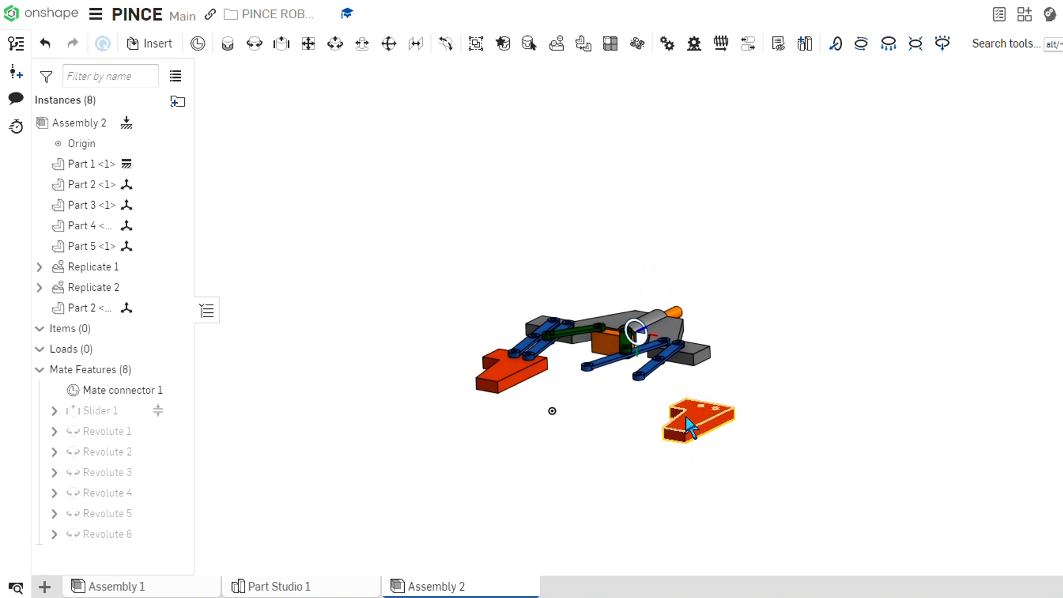
pyautogui.scroll(2, 716, 417)
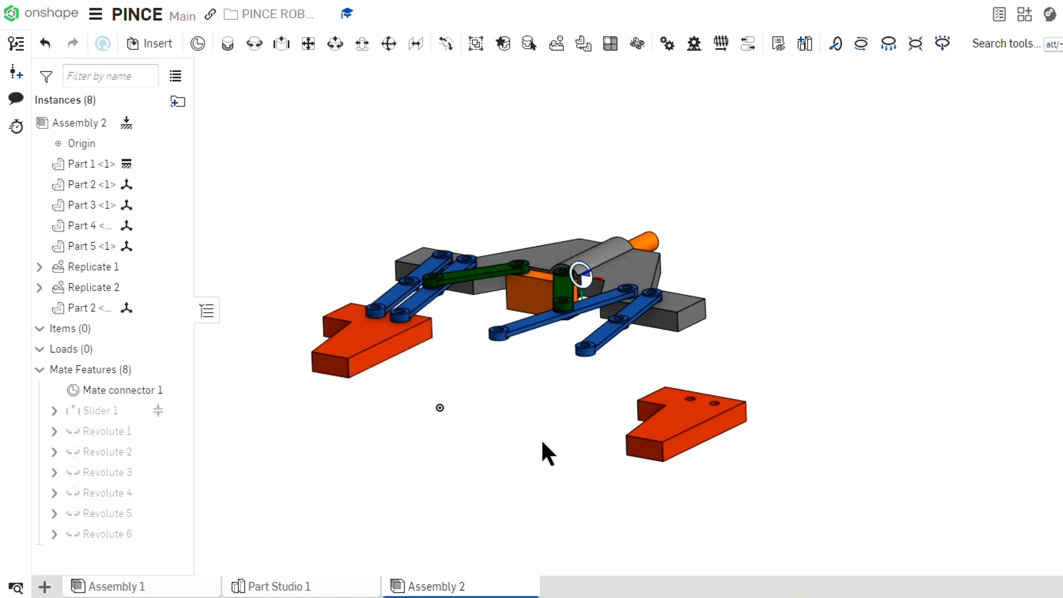
pyautogui.click(671, 453)
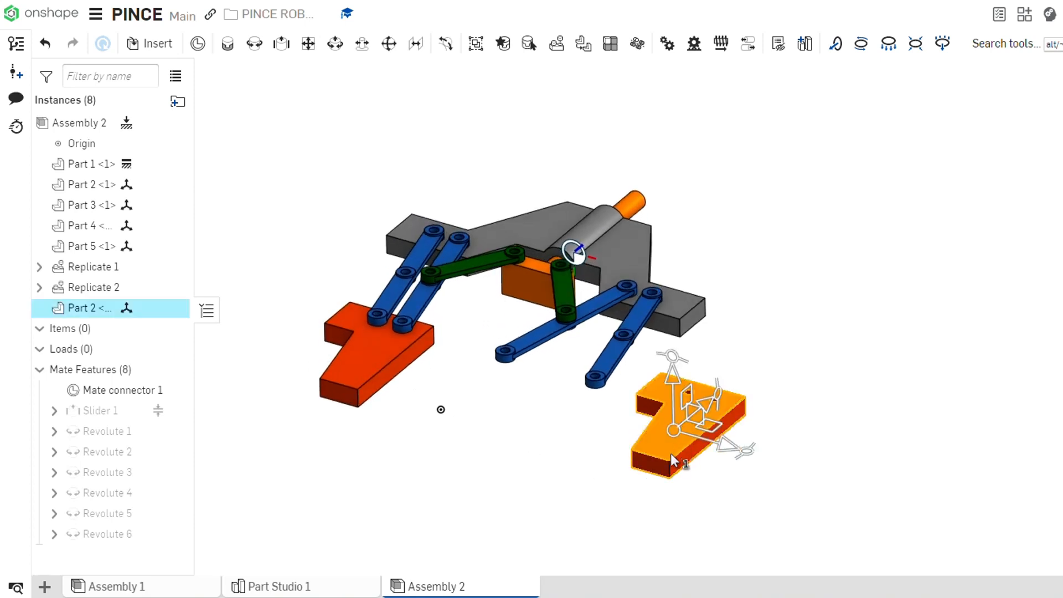
pyautogui.scroll(3, 655, 435)
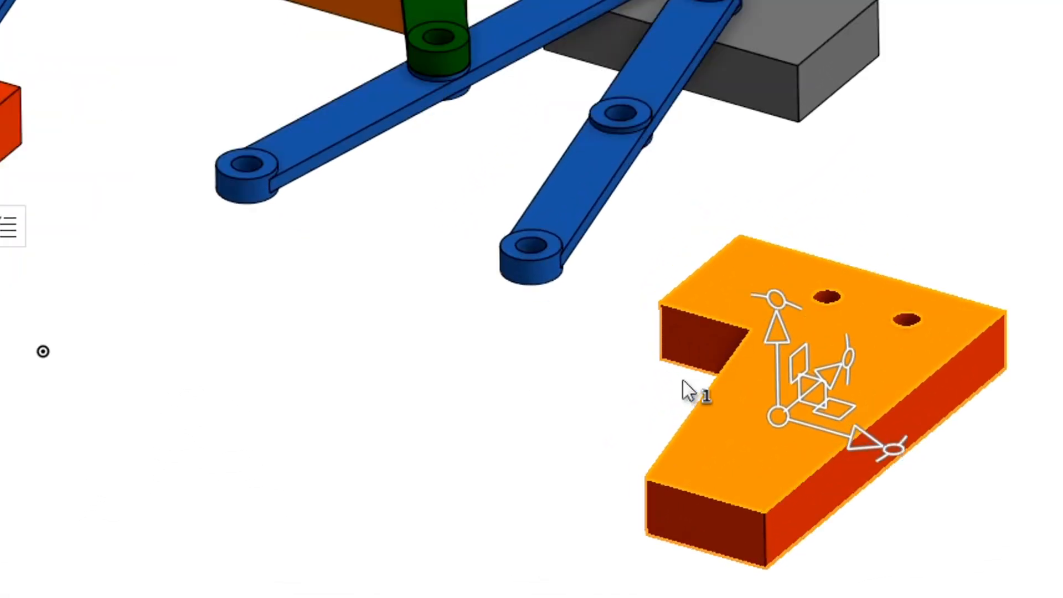
pyautogui.moveTo(683, 381); pyautogui.dragTo(692, 346, button='right')
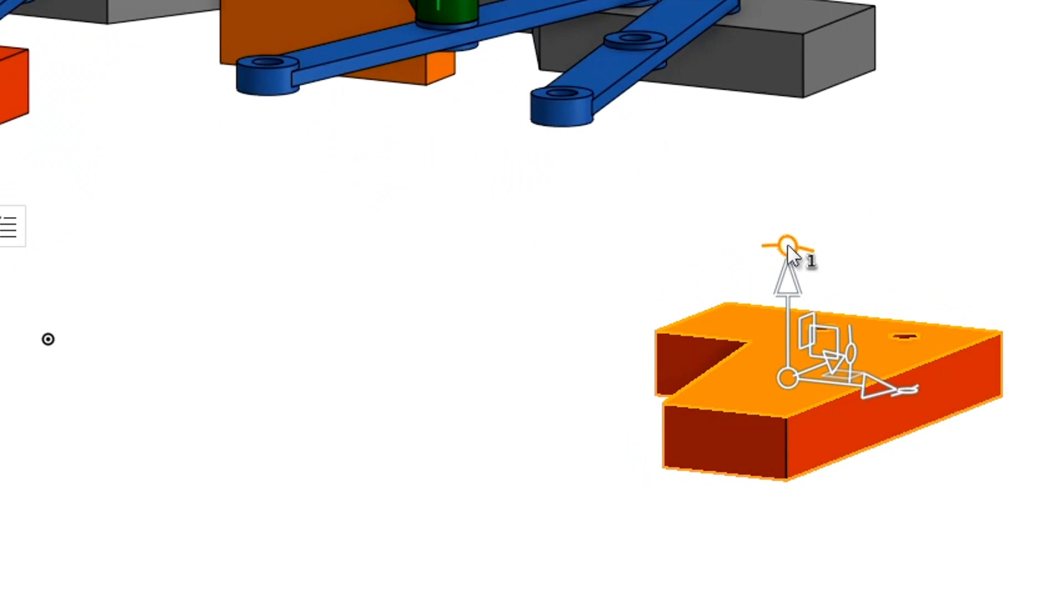
pyautogui.moveTo(788, 243); pyautogui.dragTo(642, 288)
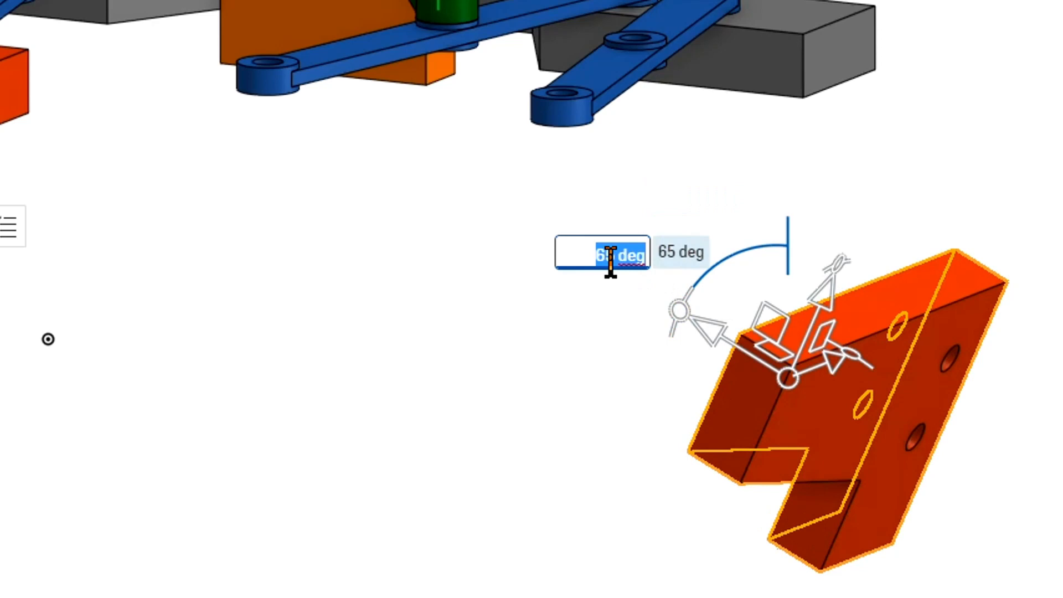
pyautogui.write('180')
pyautogui.press('Return')
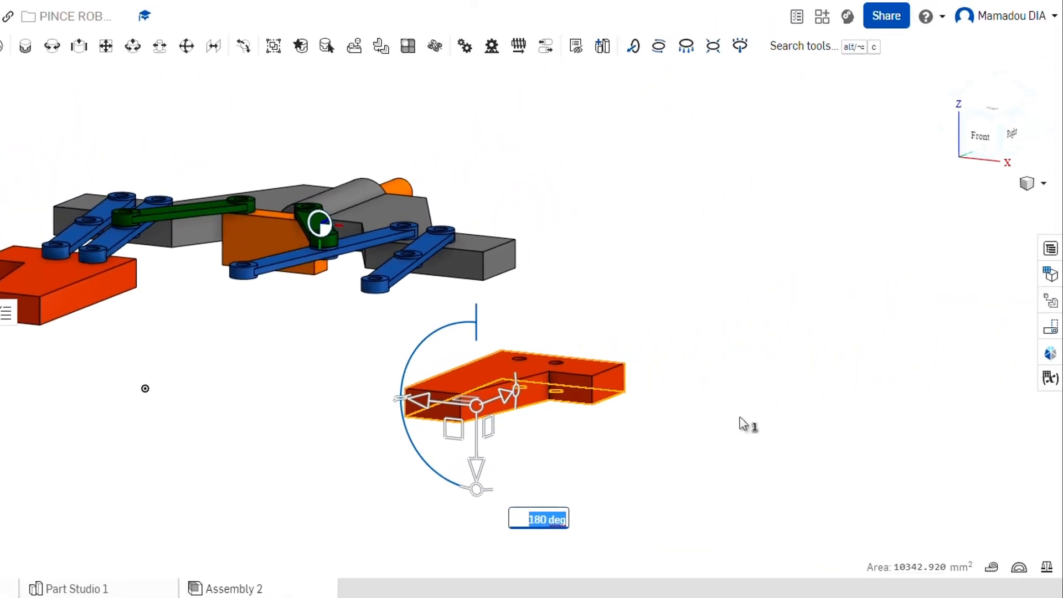
pyautogui.click(847, 383)
# Step: Move the flipped red jaw in front of the free ends of the second pair of blue links
pyautogui.scroll(-5, 678, 492)
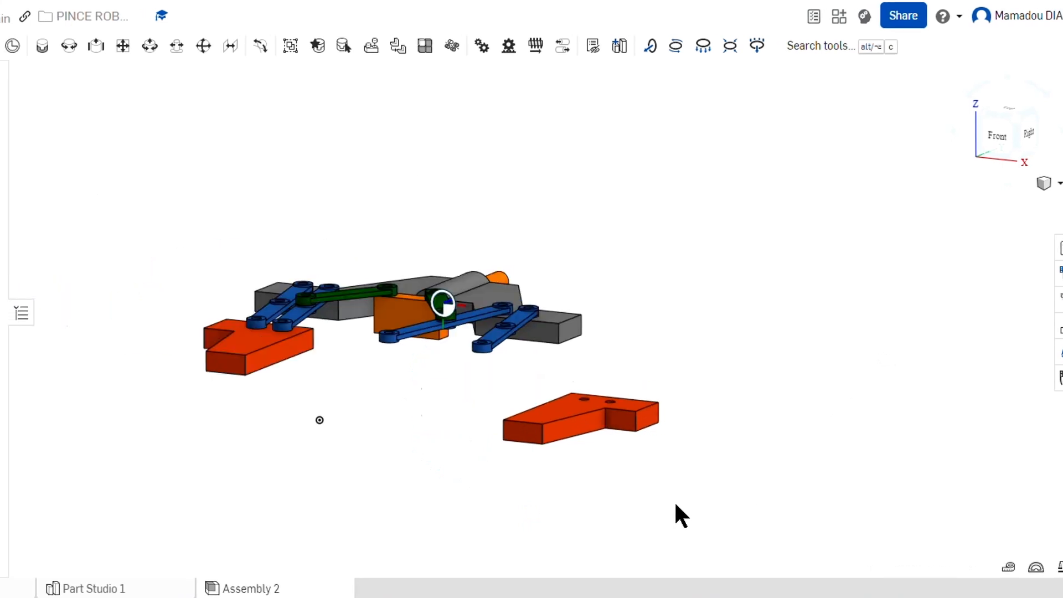
pyautogui.moveTo(437, 414); pyautogui.dragTo(441, 448, button='right')
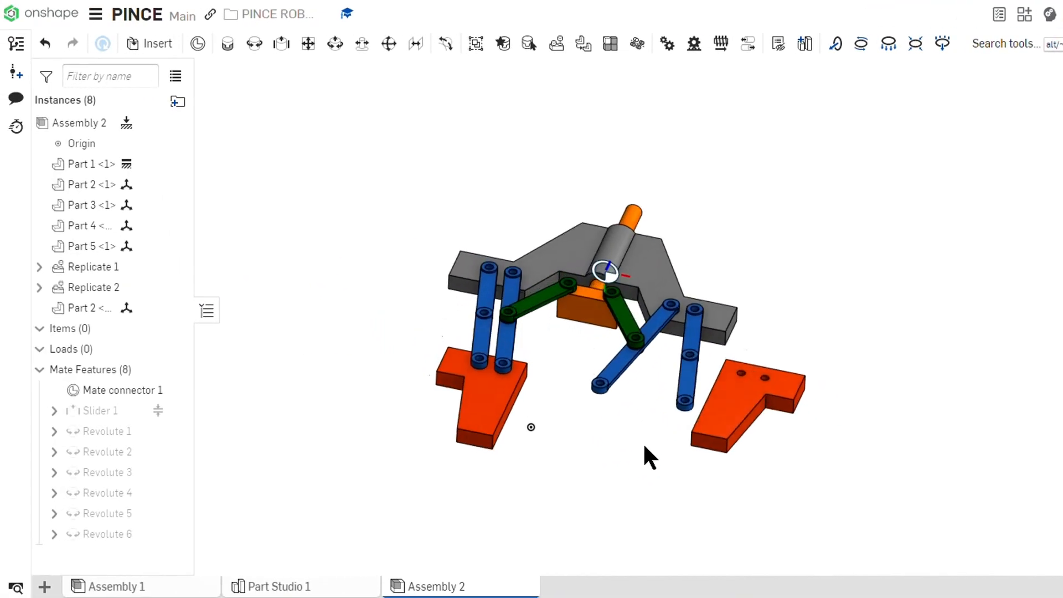
pyautogui.scroll(3, 641, 446)
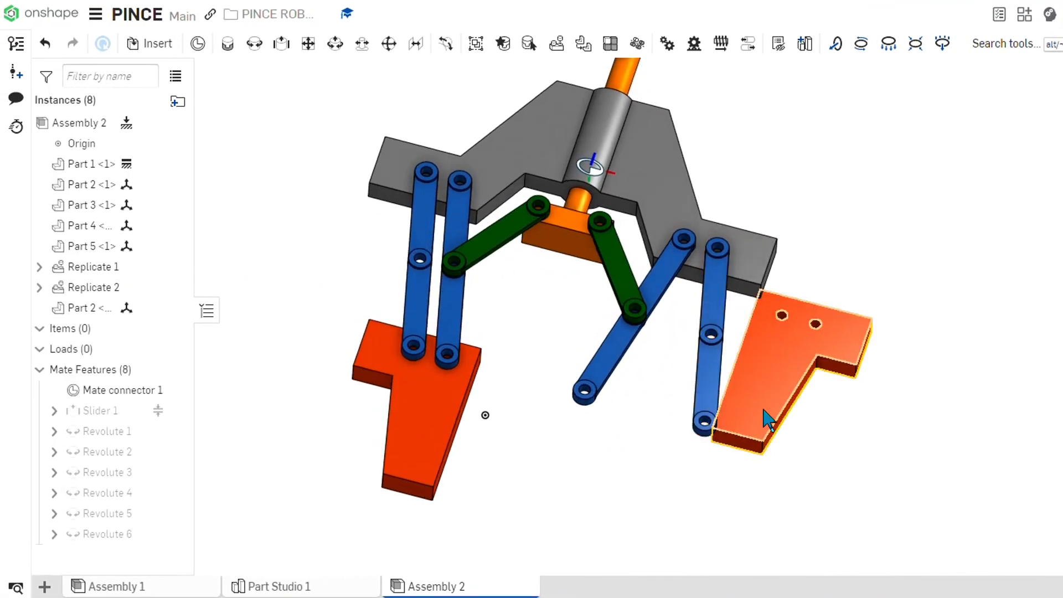
pyautogui.moveTo(764, 418); pyautogui.dragTo(600, 488)
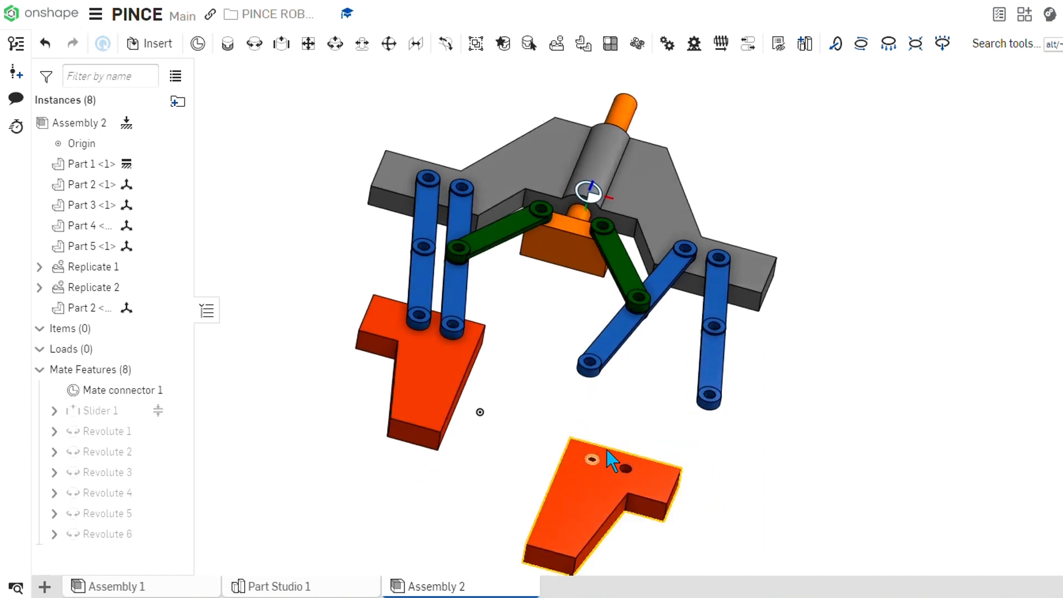
# Step: Add a revolute mate joining the flipped red jaw's inner top hole to the underside of the second pair's inner blue link at its free end
pyautogui.scroll(1, 536, 434)
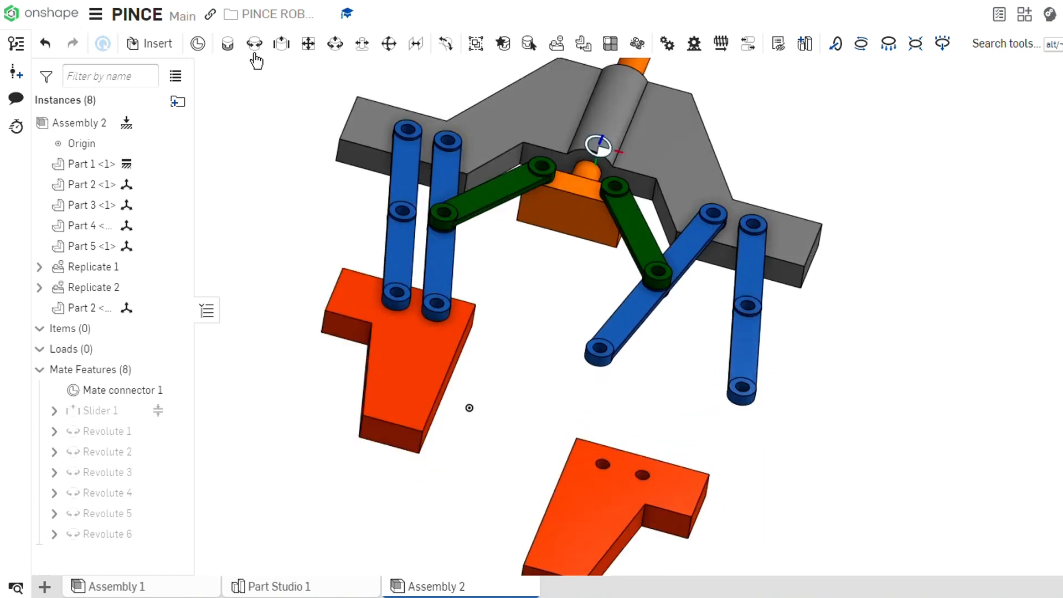
pyautogui.press('m')
pyautogui.moveTo(525, 396); pyautogui.dragTo(498, 398, button='right')
pyautogui.scroll(5, 497, 394)
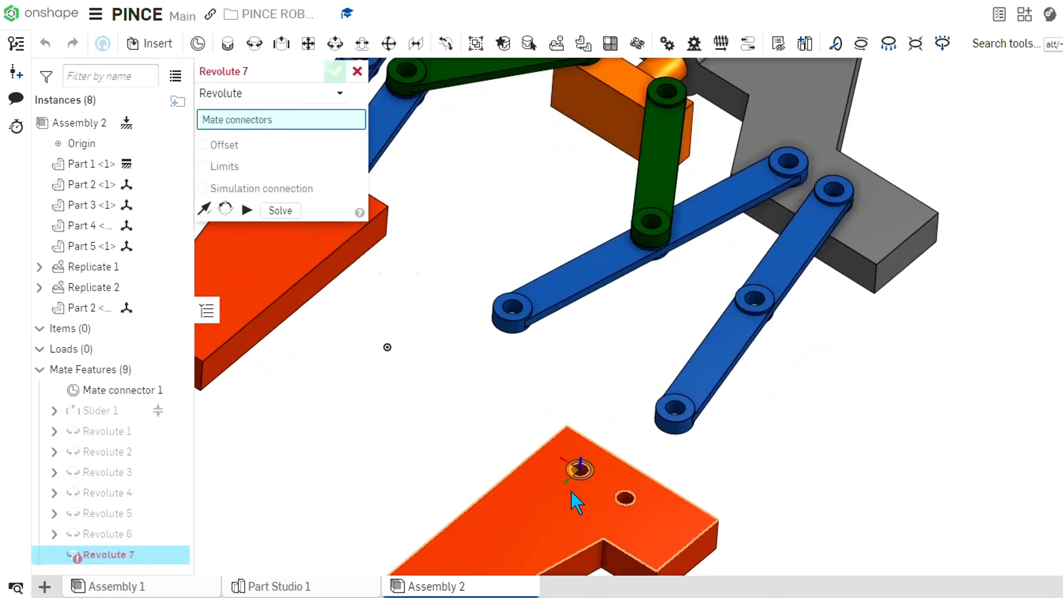
pyautogui.scroll(3, 587, 471)
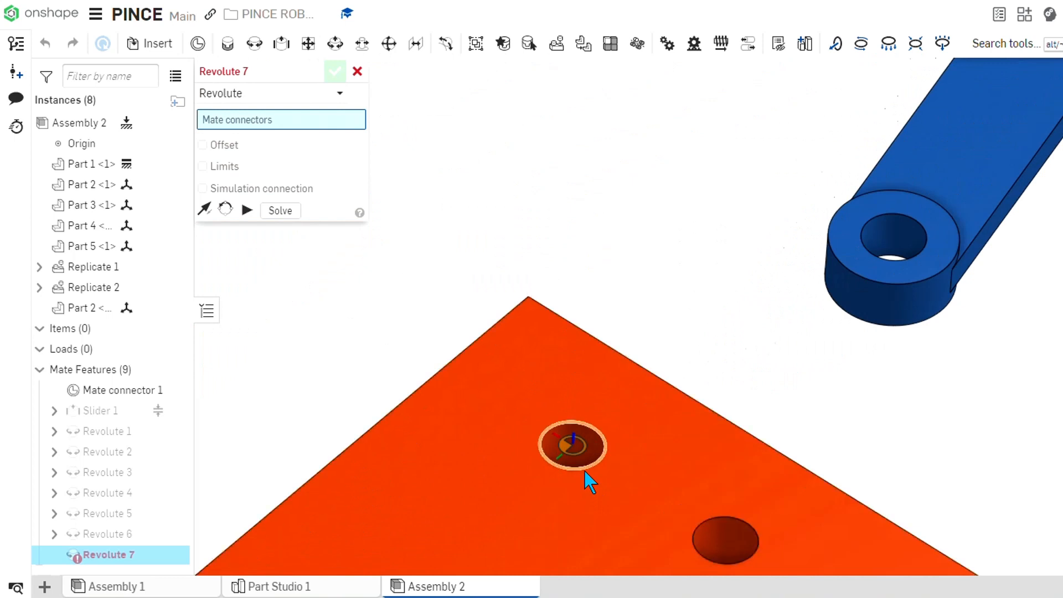
pyautogui.click(584, 468)
pyautogui.scroll(-5, 667, 325)
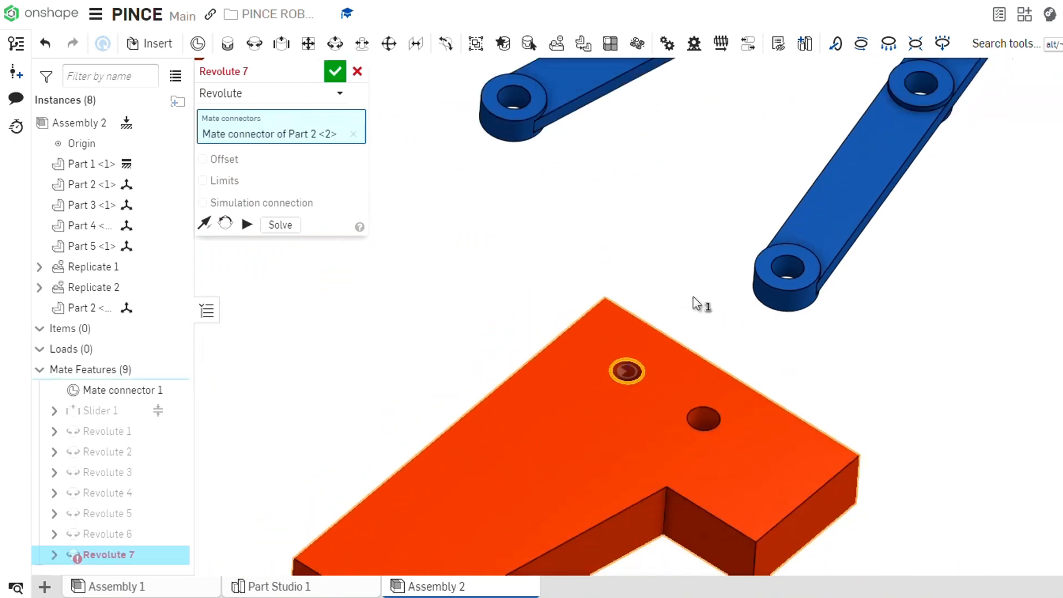
pyautogui.scroll(-8, 532, 242)
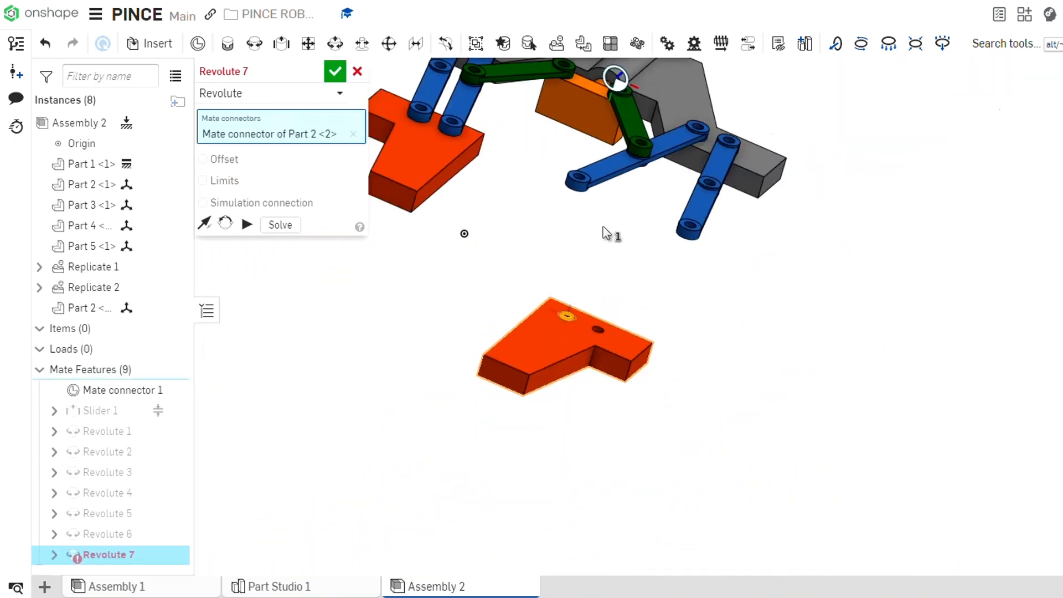
pyautogui.scroll(10, 621, 202)
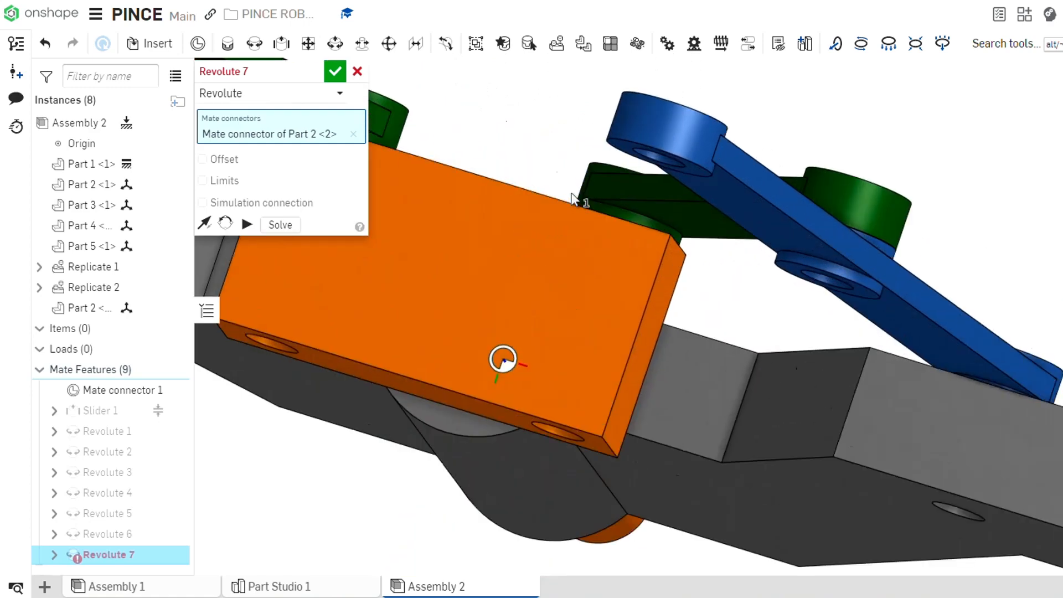
pyautogui.moveTo(579, 188); pyautogui.dragTo(597, 185, button='right')
pyautogui.scroll(-5, 607, 211)
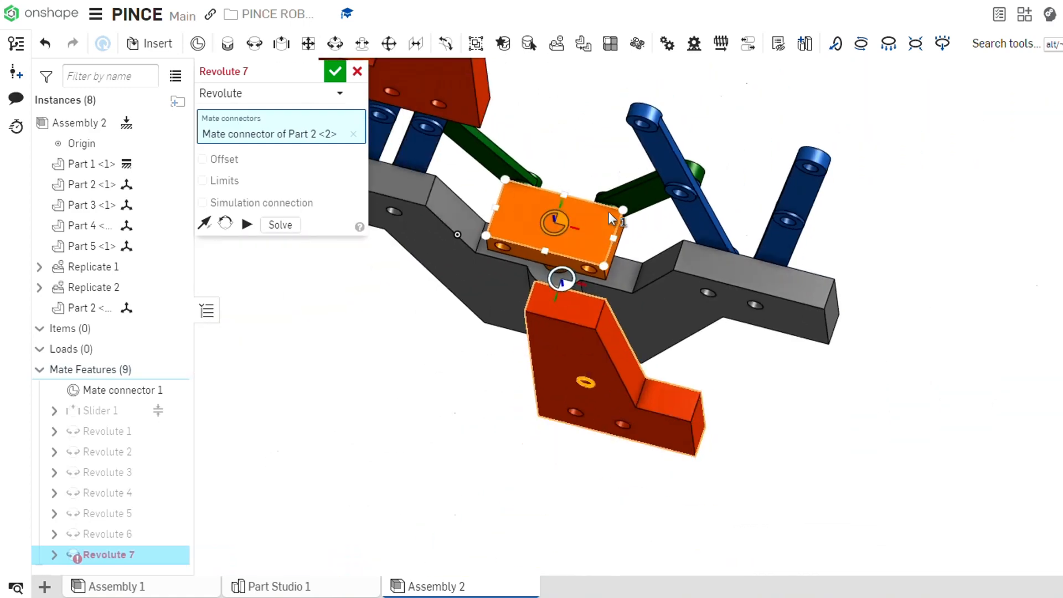
pyautogui.scroll(8, 631, 133)
pyautogui.scroll(2, 631, 134)
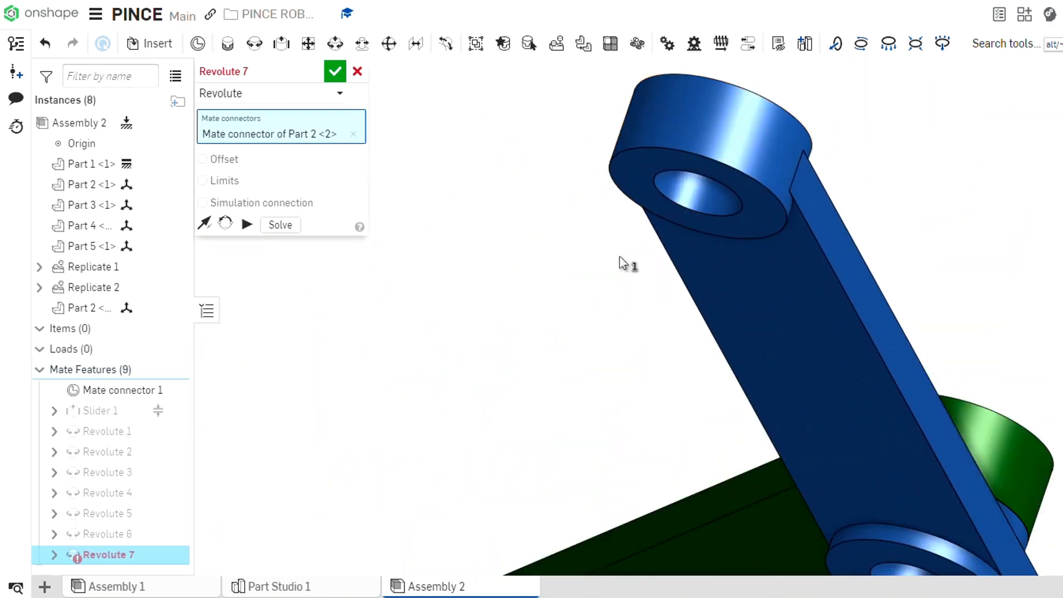
pyautogui.click(728, 218)
pyautogui.scroll(-5, 532, 313)
pyautogui.scroll(-5, 585, 316)
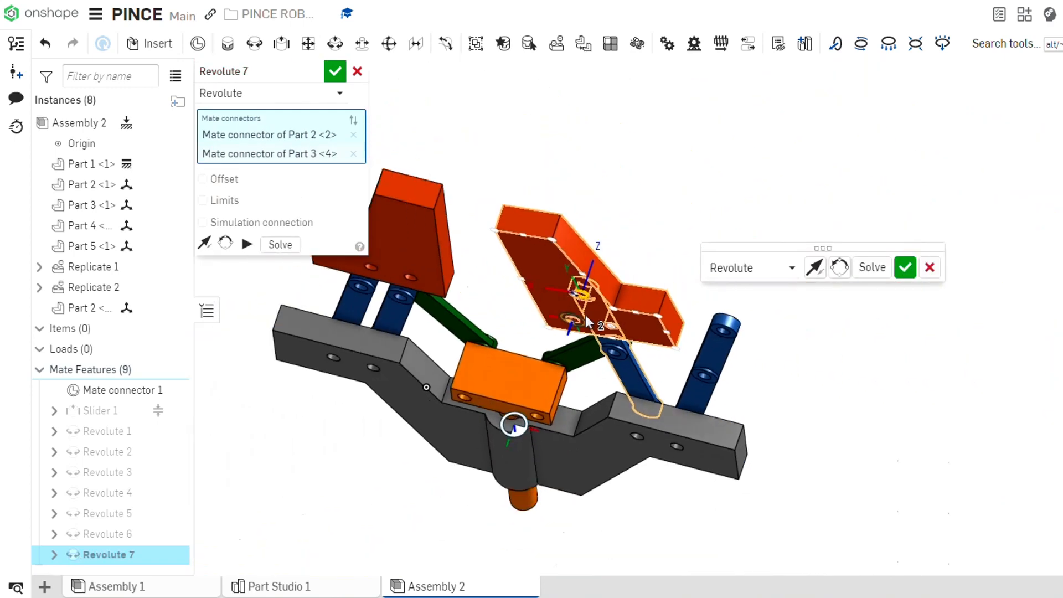
pyautogui.moveTo(587, 317); pyautogui.dragTo(616, 311, button='right')
pyautogui.click(334, 71)
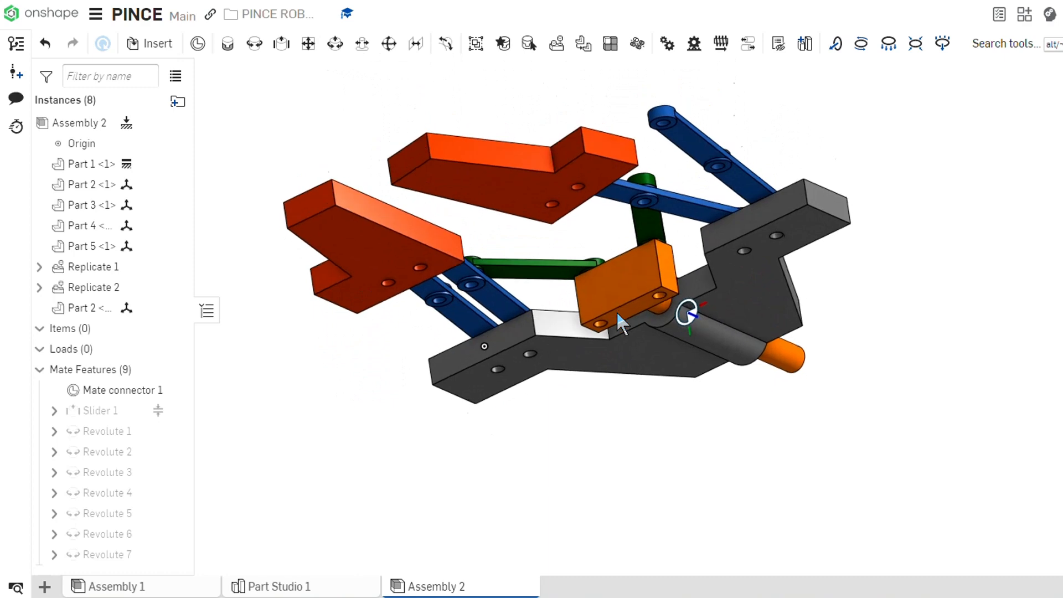
# Step: Add a revolute mate joining the flipped red jaw's remaining top hole to the underside of the second pair's outer blue link, and solve it
pyautogui.click(259, 43)
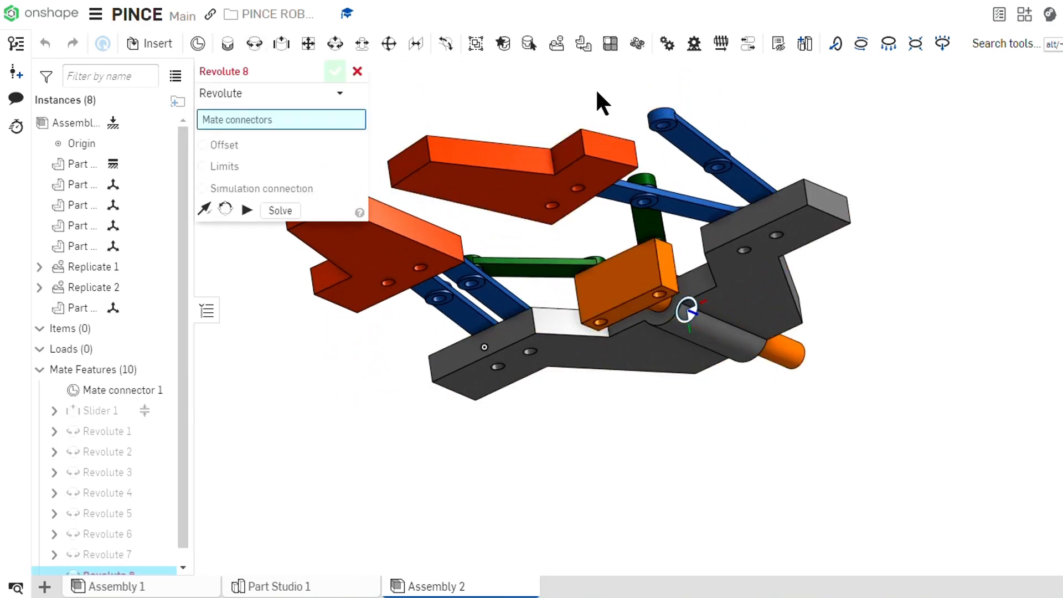
pyautogui.moveTo(598, 89); pyautogui.dragTo(620, 333, button='right')
pyautogui.scroll(5, 625, 424)
pyautogui.moveTo(625, 424); pyautogui.dragTo(601, 382, button='right')
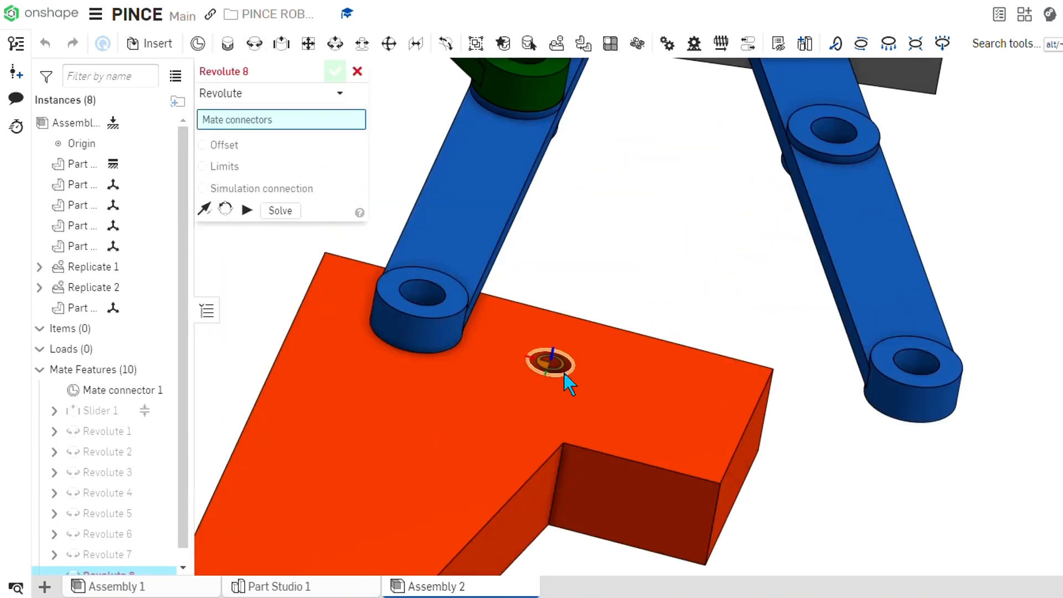
pyautogui.click(564, 373)
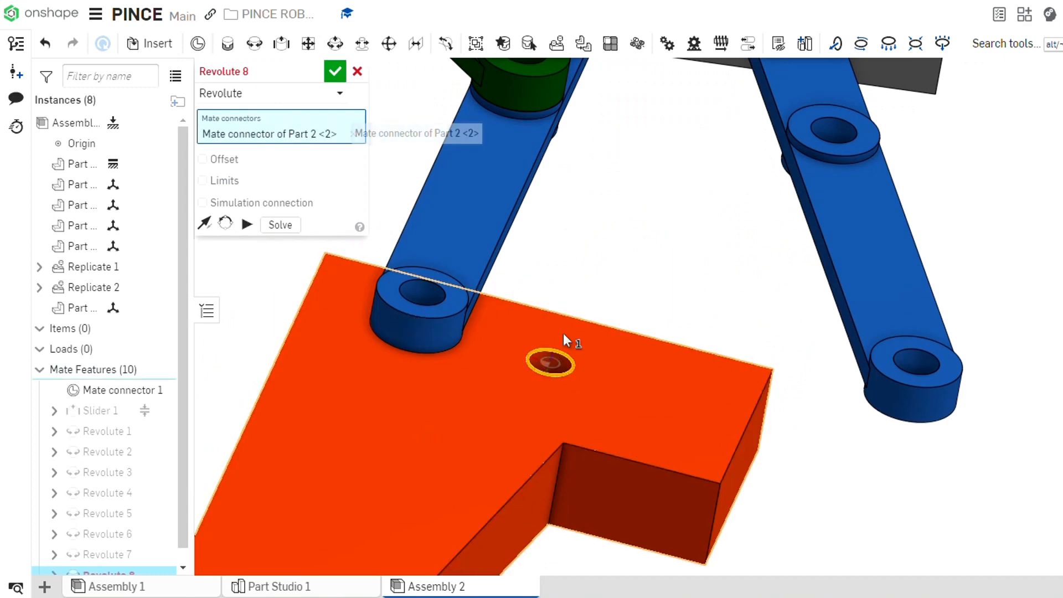
pyautogui.moveTo(929, 443); pyautogui.dragTo(882, 351, button='right')
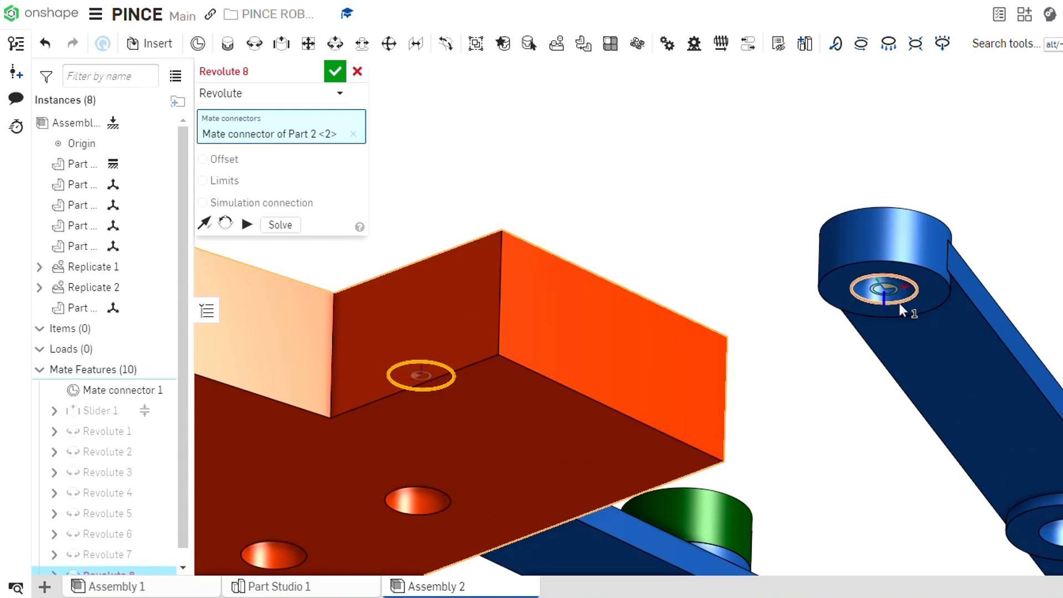
pyautogui.click(870, 372)
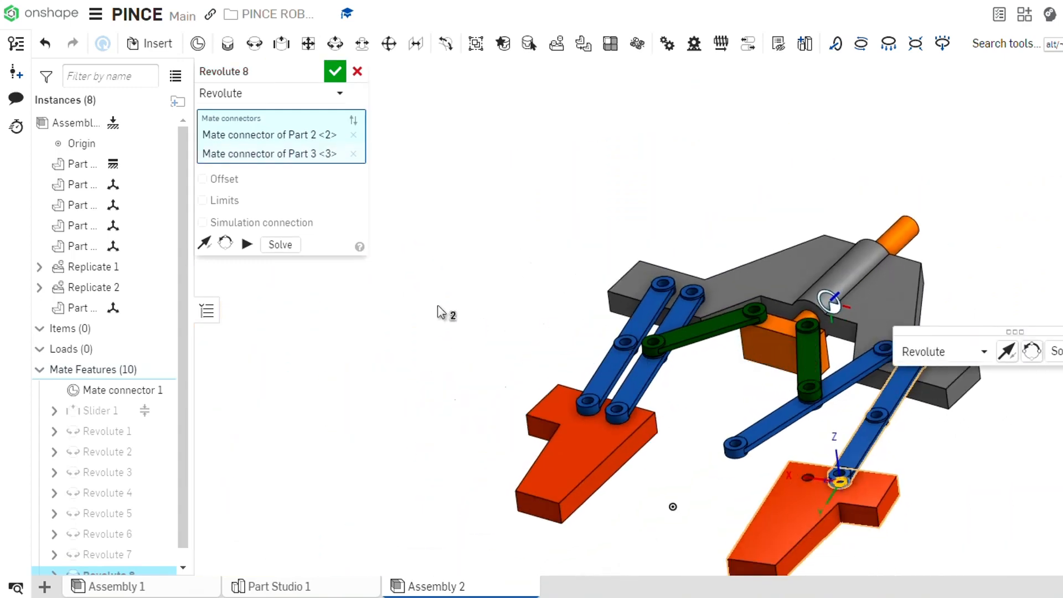
pyautogui.click(286, 248)
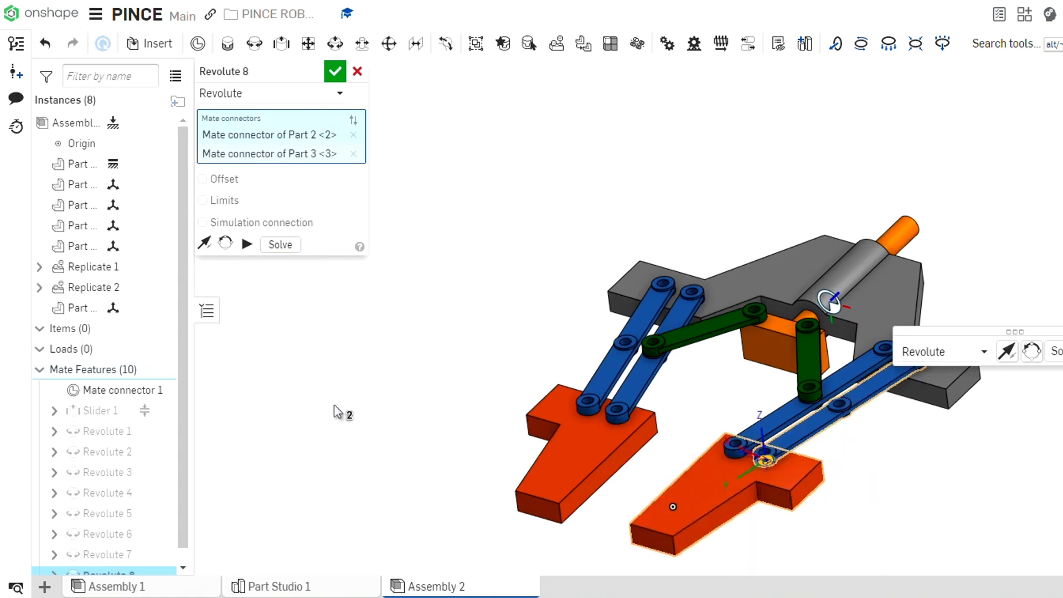
pyautogui.scroll(2, 547, 529)
pyautogui.scroll(-3, 357, 359)
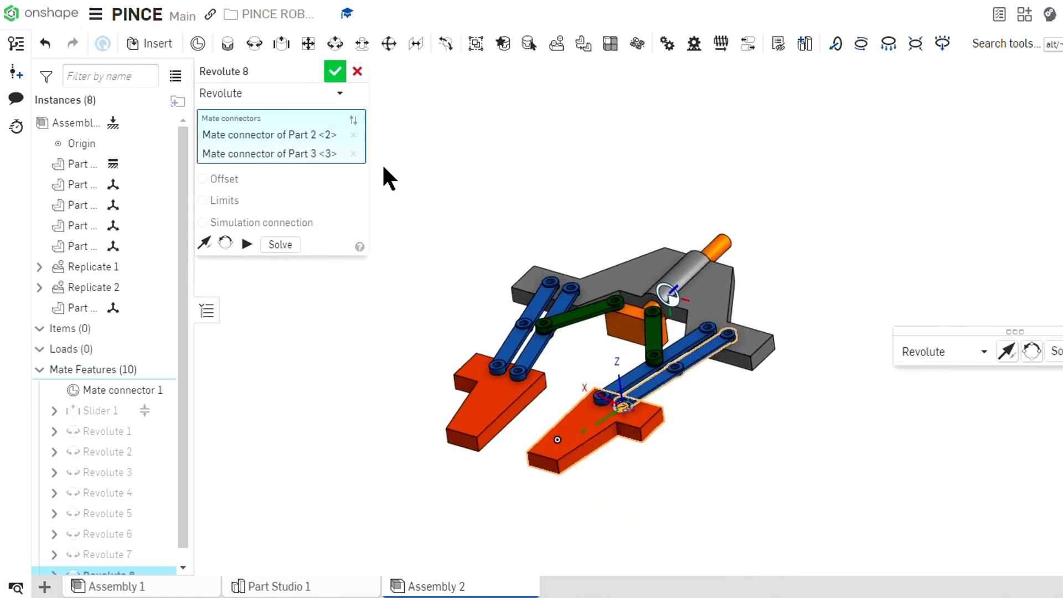
pyautogui.click(335, 71)
# Step: Start a linear pattern with all four blue links as the instances
pyautogui.moveTo(508, 380); pyautogui.dragTo(556, 421, button='right')
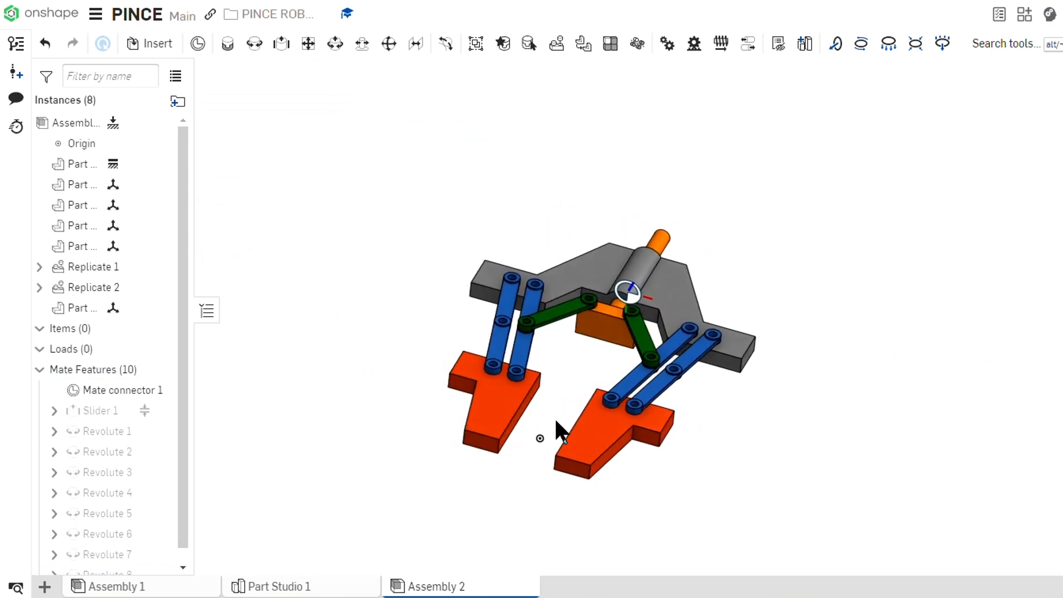
pyautogui.scroll(3, 559, 429)
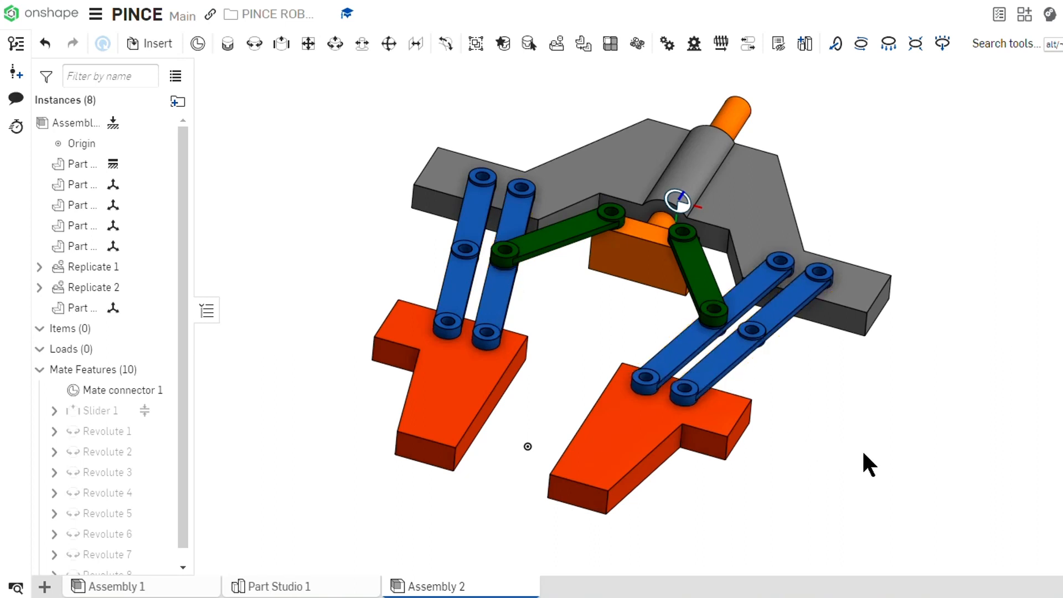
pyautogui.moveTo(866, 451); pyautogui.dragTo(849, 364, button='right')
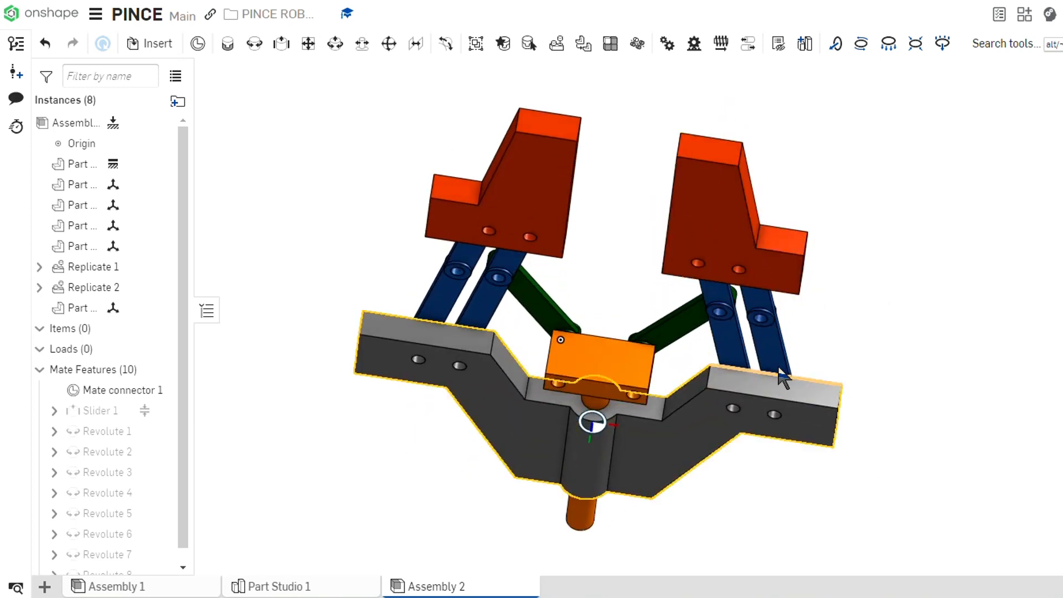
pyautogui.moveTo(778, 375); pyautogui.dragTo(805, 346, button='right')
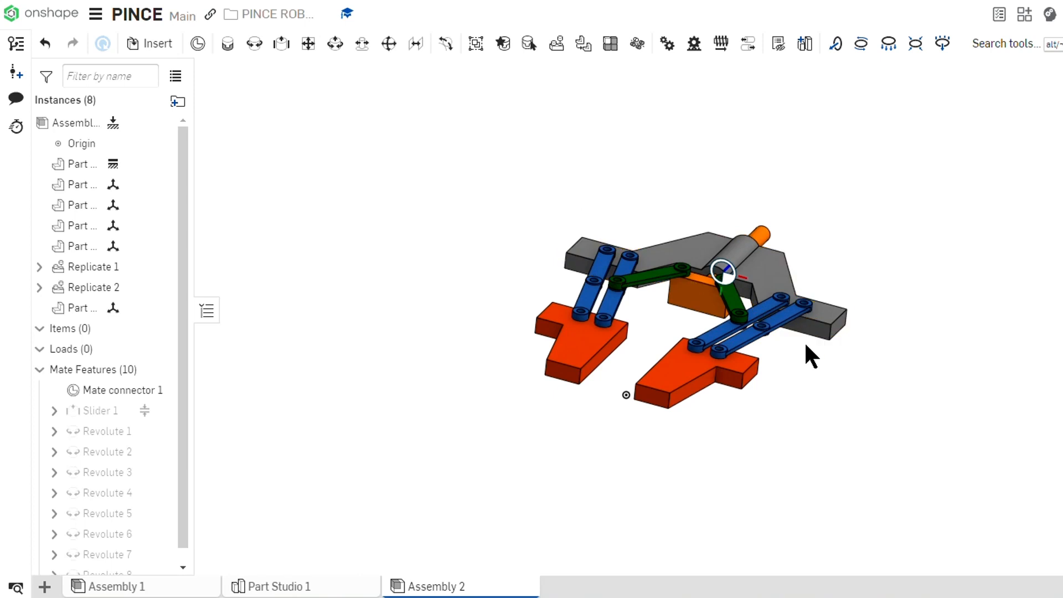
pyautogui.scroll(2, 453, 153)
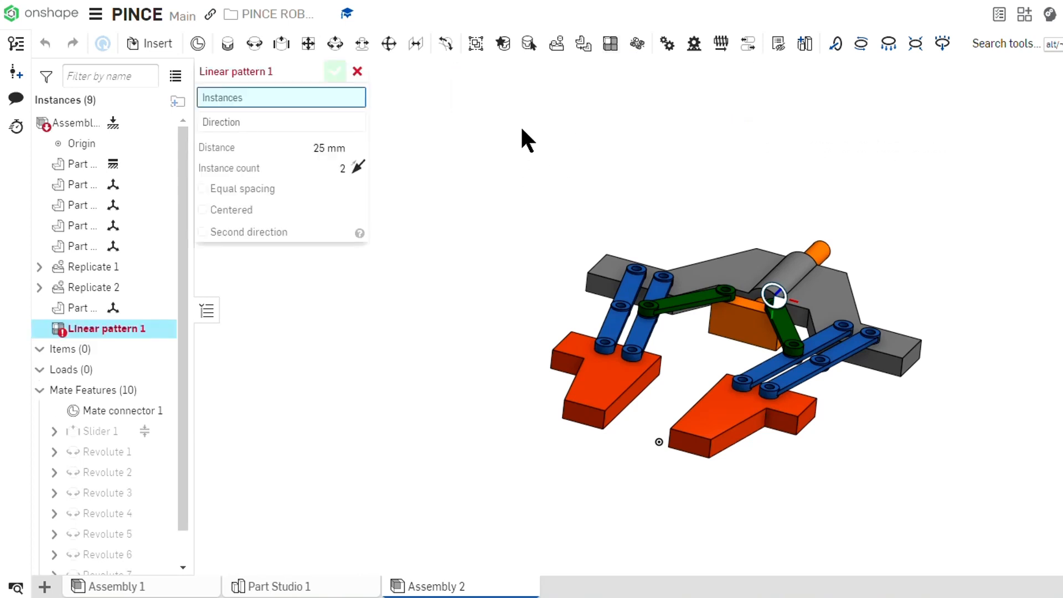
pyautogui.scroll(5, 533, 285)
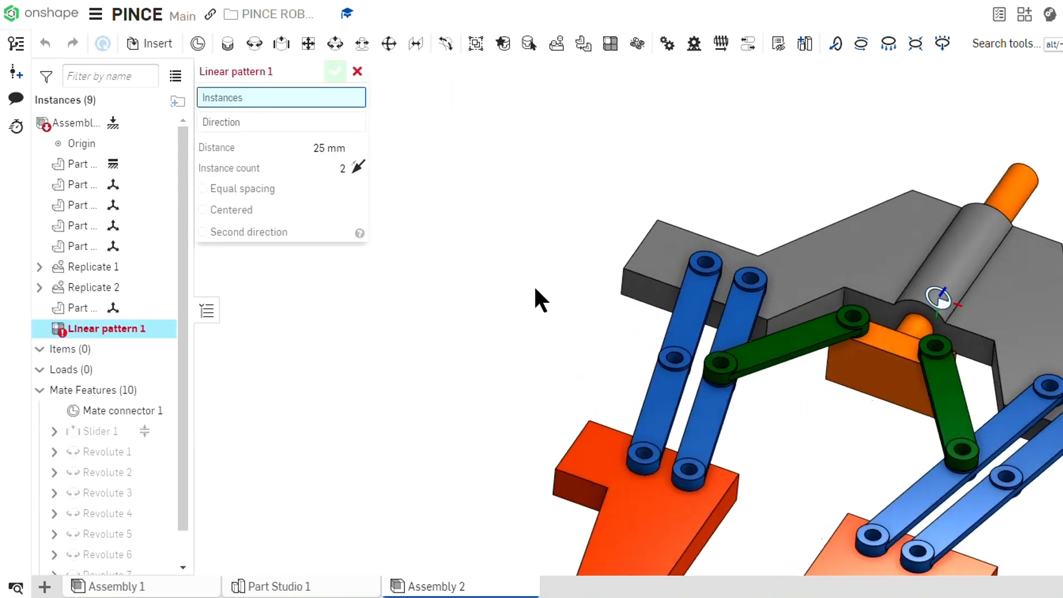
pyautogui.click(700, 294)
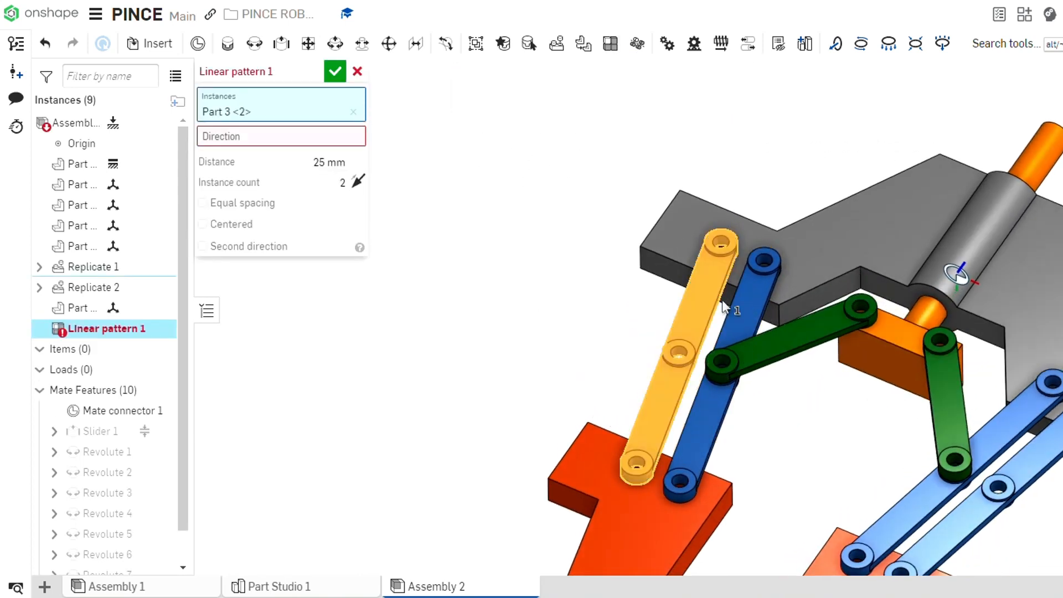
pyautogui.click(738, 306)
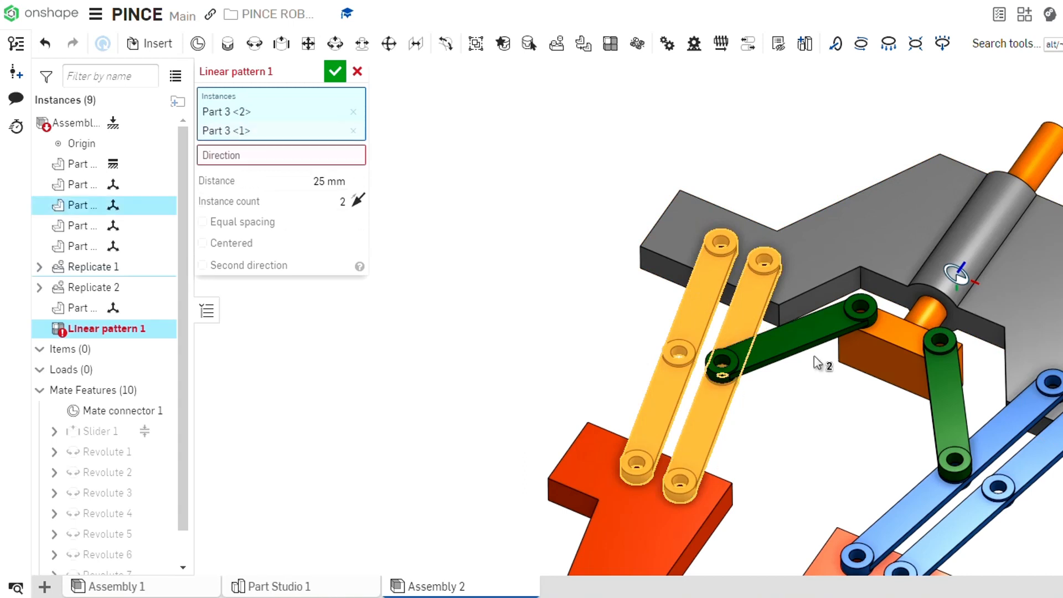
pyautogui.click(923, 497)
pyautogui.click(949, 525)
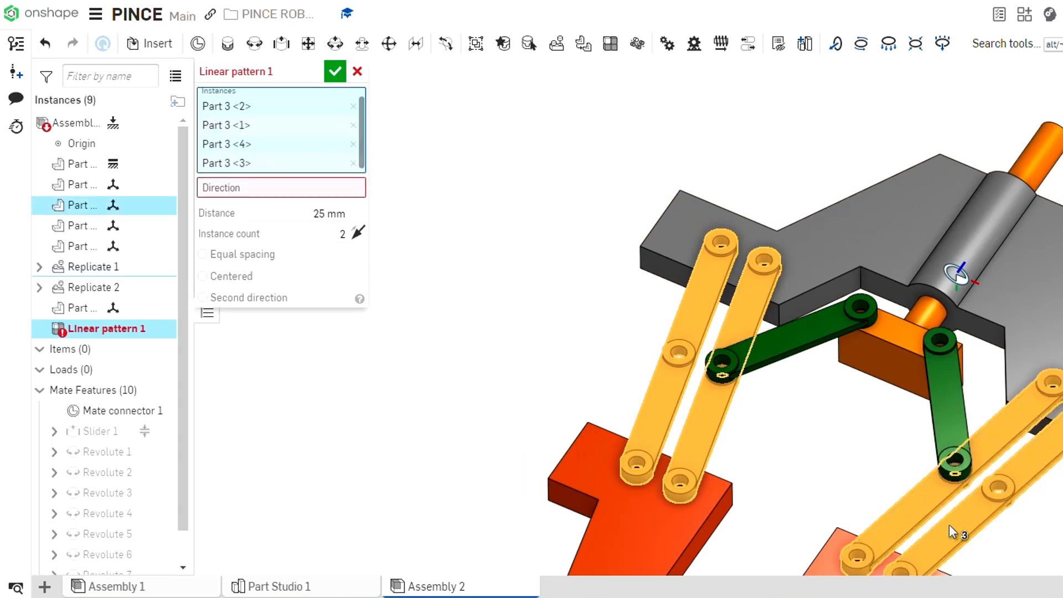
# Step: Pattern the selected blue links along a vertical edge of the grey base, with 2 instances 25 mm apart
pyautogui.moveTo(821, 402); pyautogui.dragTo(823, 355, button='right')
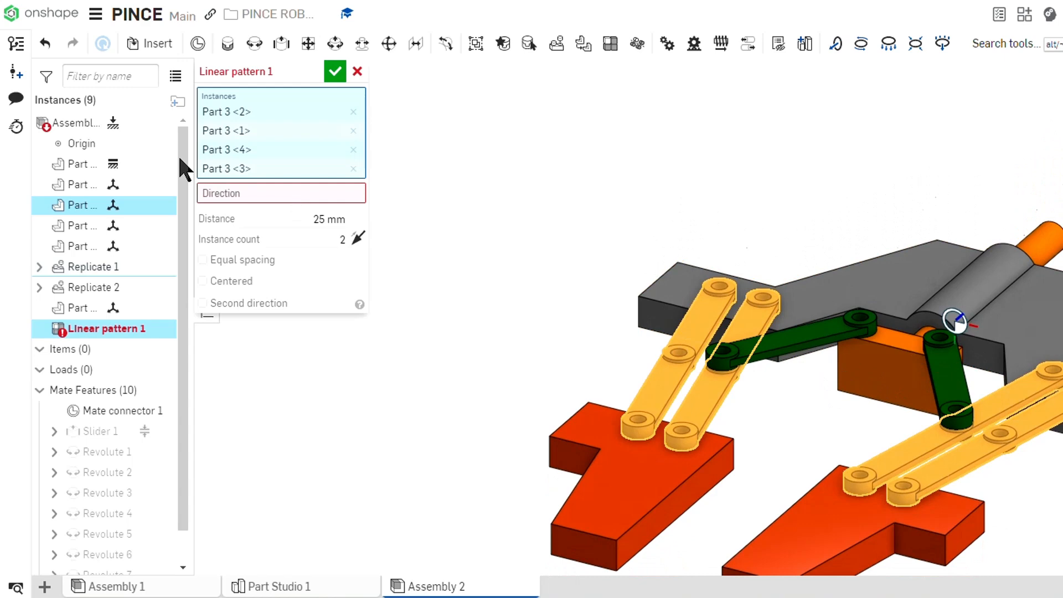
pyautogui.click(251, 192)
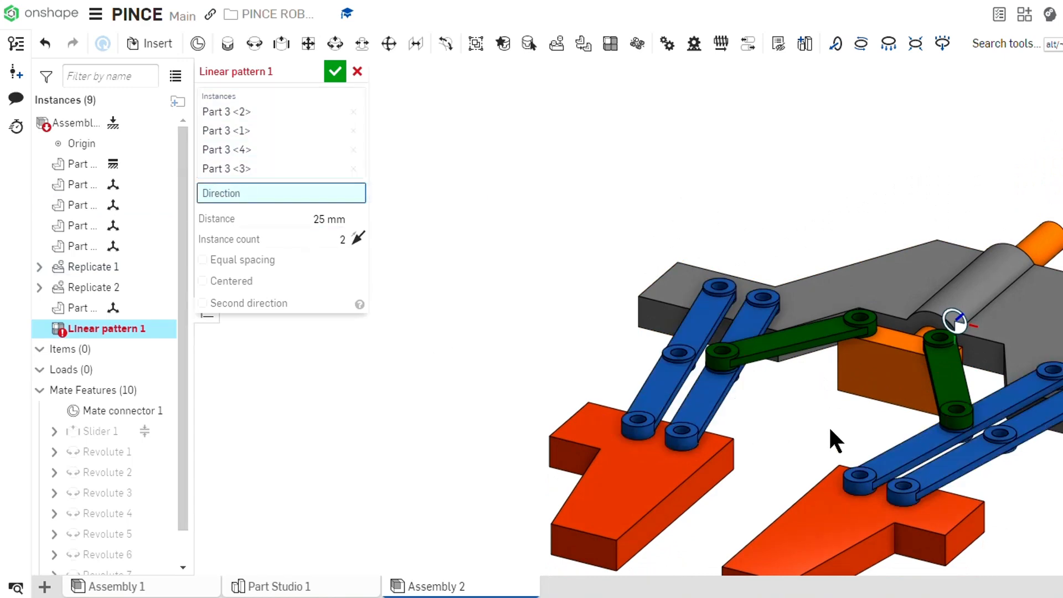
pyautogui.moveTo(830, 440); pyautogui.dragTo(742, 370, button='right')
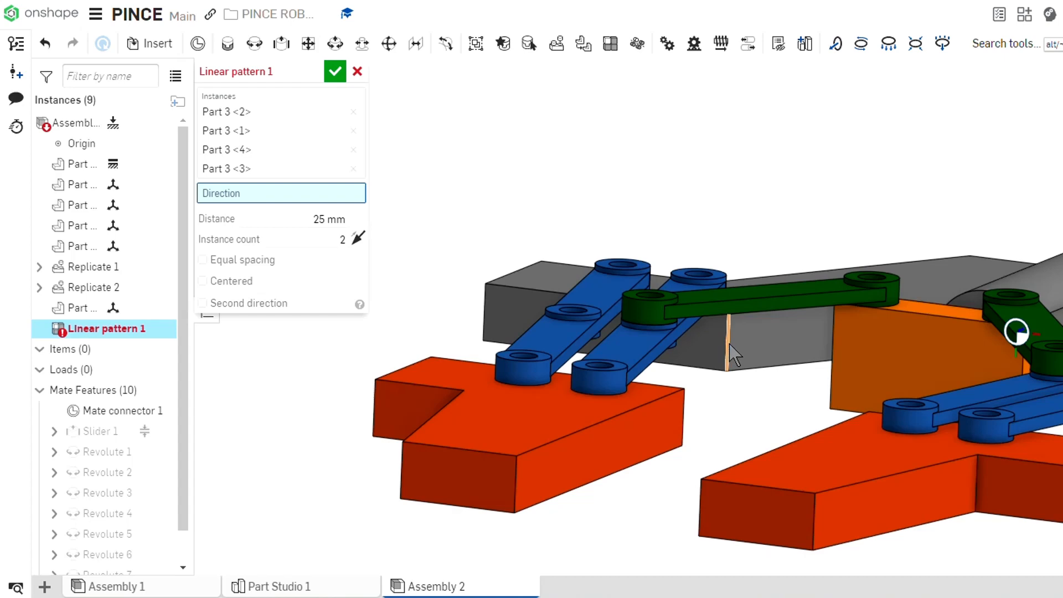
pyautogui.click(729, 342)
pyautogui.moveTo(743, 401); pyautogui.dragTo(763, 382, button='right')
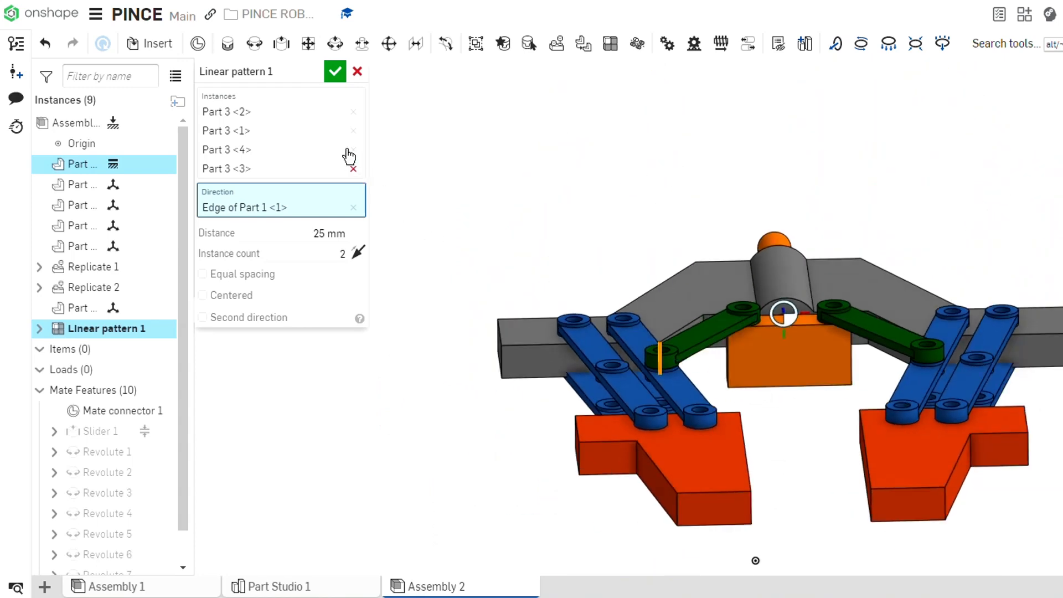
pyautogui.click(334, 71)
pyautogui.scroll(-2, 523, 248)
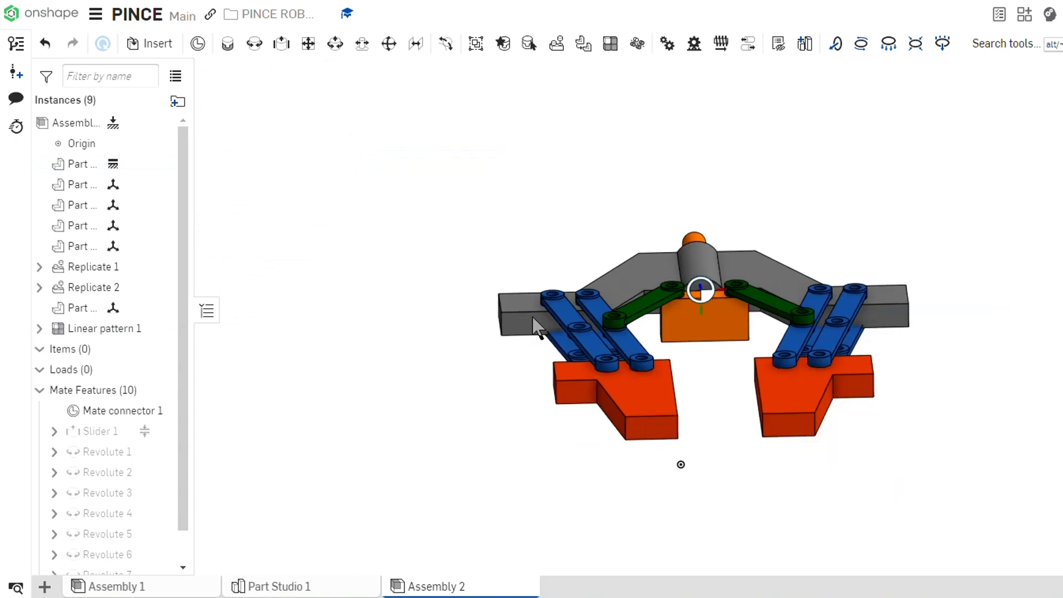
# Step: Slide the orange block outward from the grey base to exercise the linkage and move both red jaws
pyautogui.moveTo(534, 327); pyautogui.dragTo(676, 390, button='right')
pyautogui.scroll(-2, 676, 391)
pyautogui.moveTo(1044, 370); pyautogui.dragTo(1060, 370, button='right')
pyautogui.scroll(1, 1060, 369)
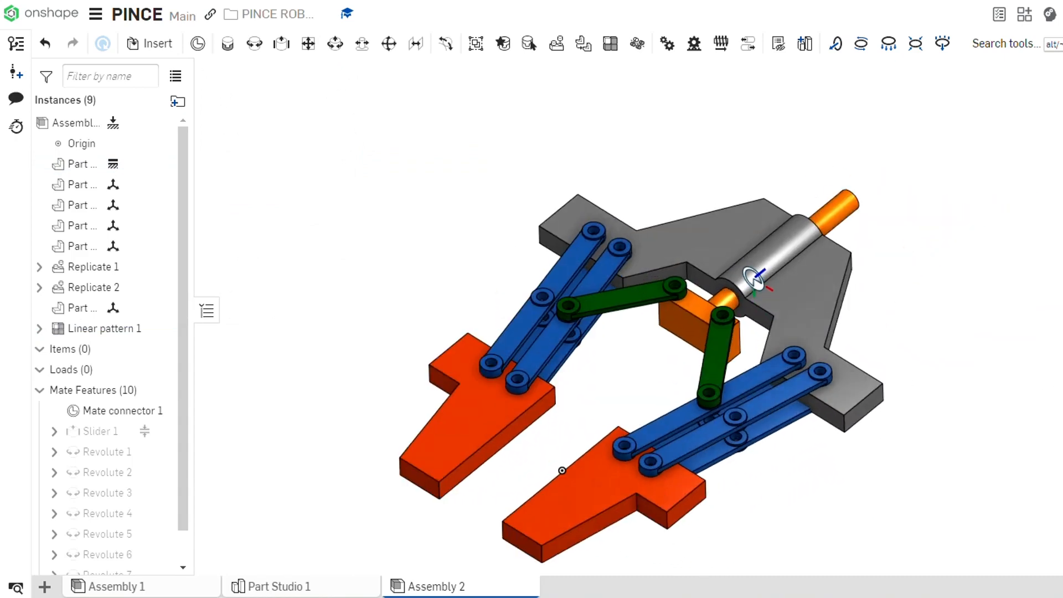
pyautogui.scroll(-1, 1060, 370)
pyautogui.moveTo(741, 334); pyautogui.dragTo(697, 373)
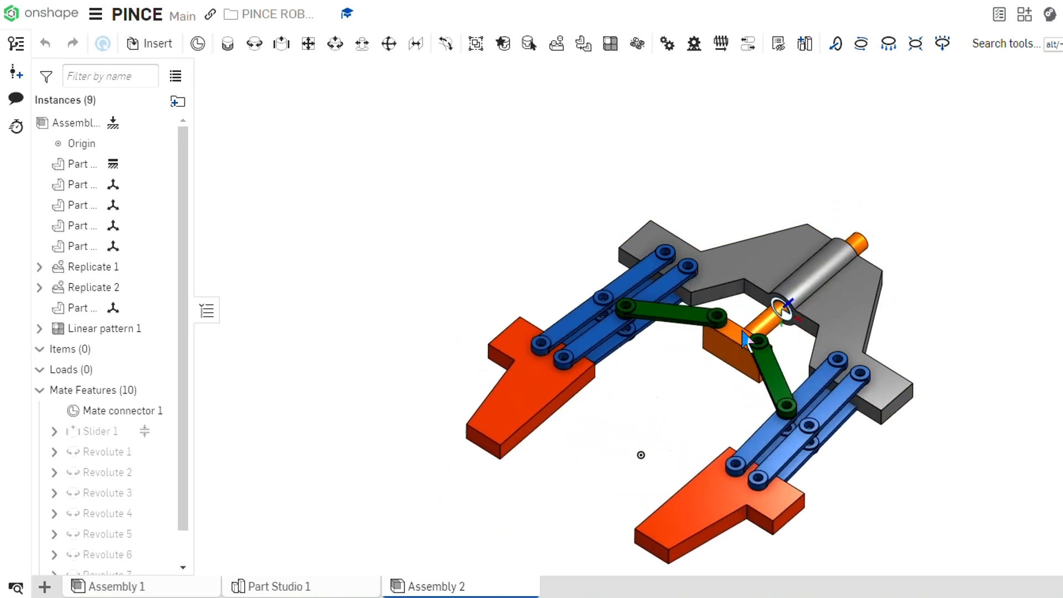
pyautogui.moveTo(746, 339); pyautogui.dragTo(725, 354)
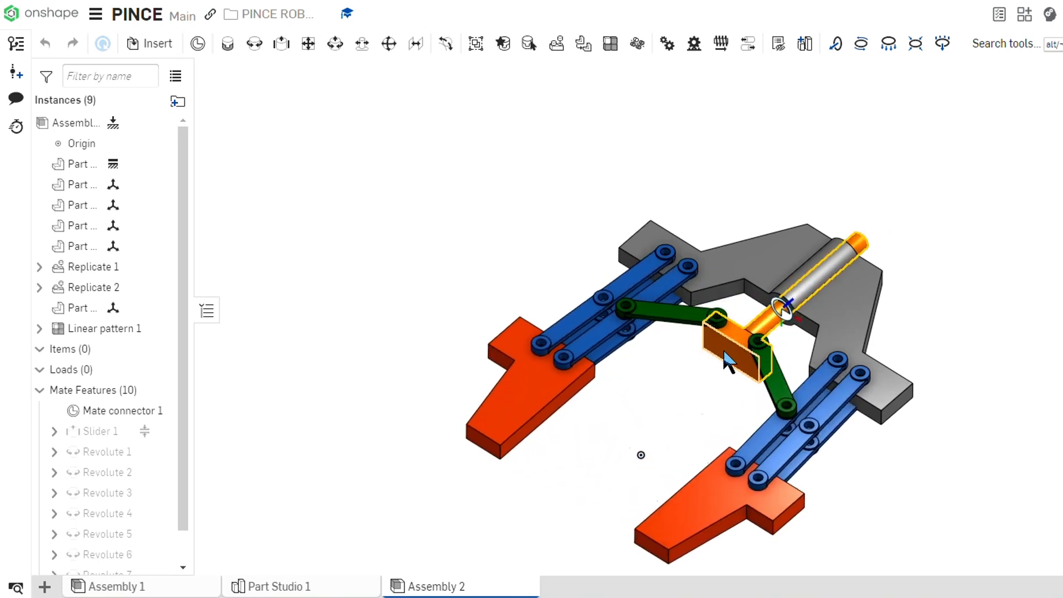
pyautogui.scroll(-1, 713, 351)
pyautogui.scroll(2, 714, 335)
pyautogui.scroll(-2, 737, 279)
pyautogui.scroll(3, 747, 160)
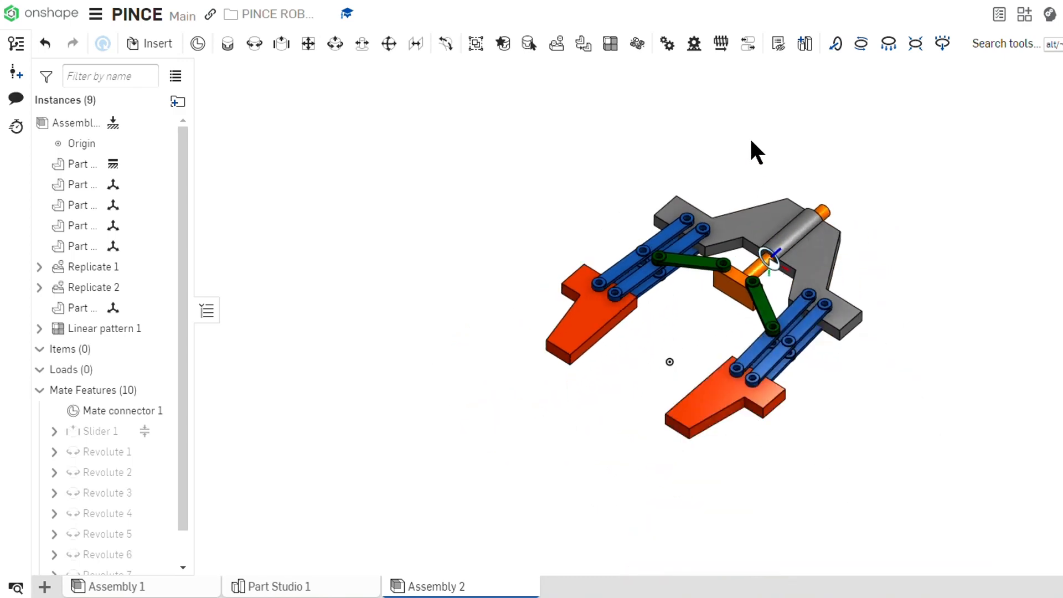
pyautogui.moveTo(867, 357); pyautogui.dragTo(913, 296, button='right')
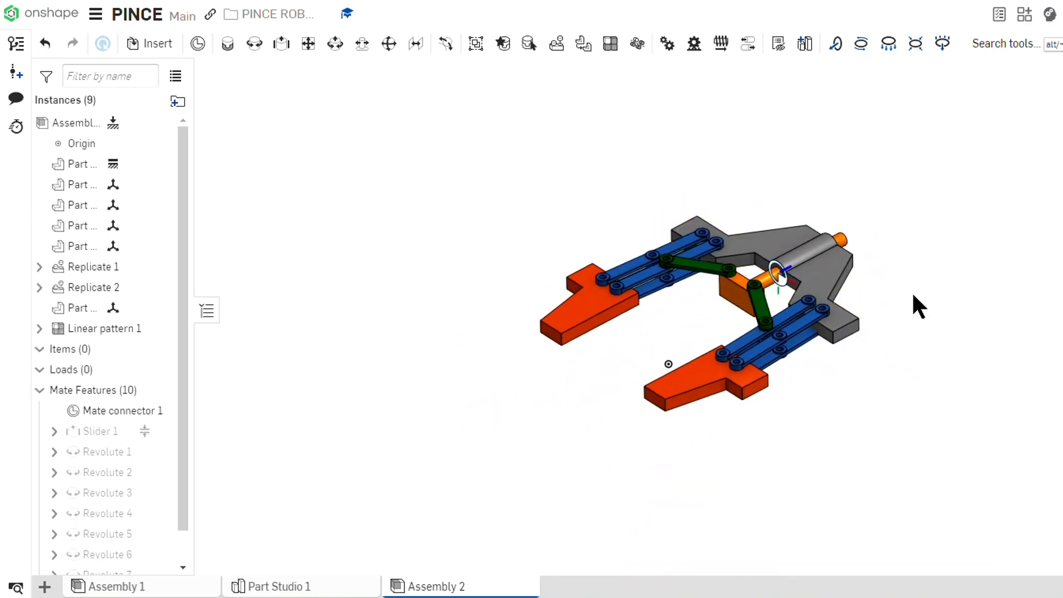
pyautogui.scroll(2, 913, 296)
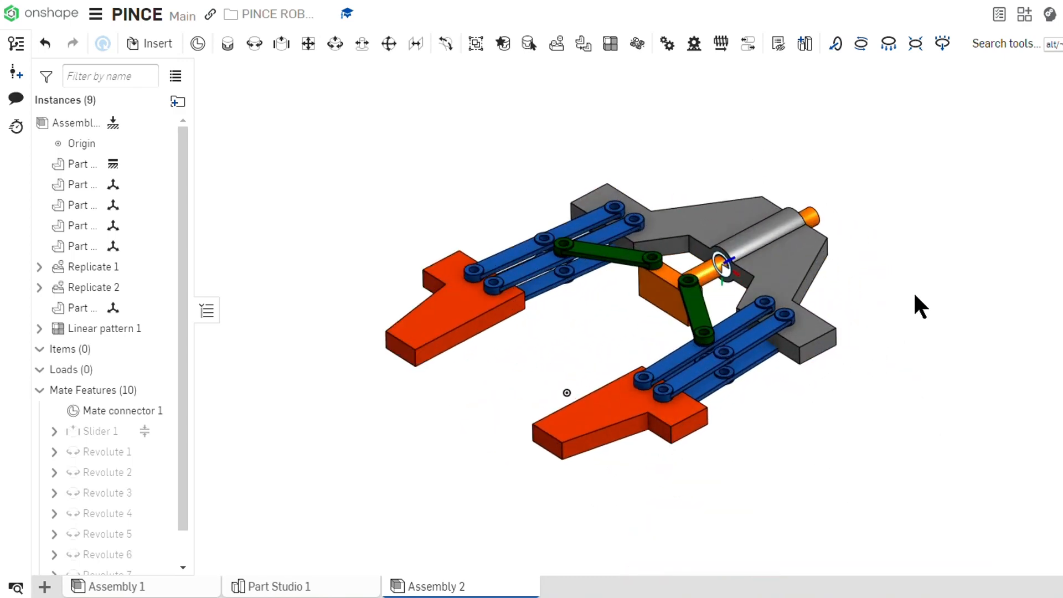